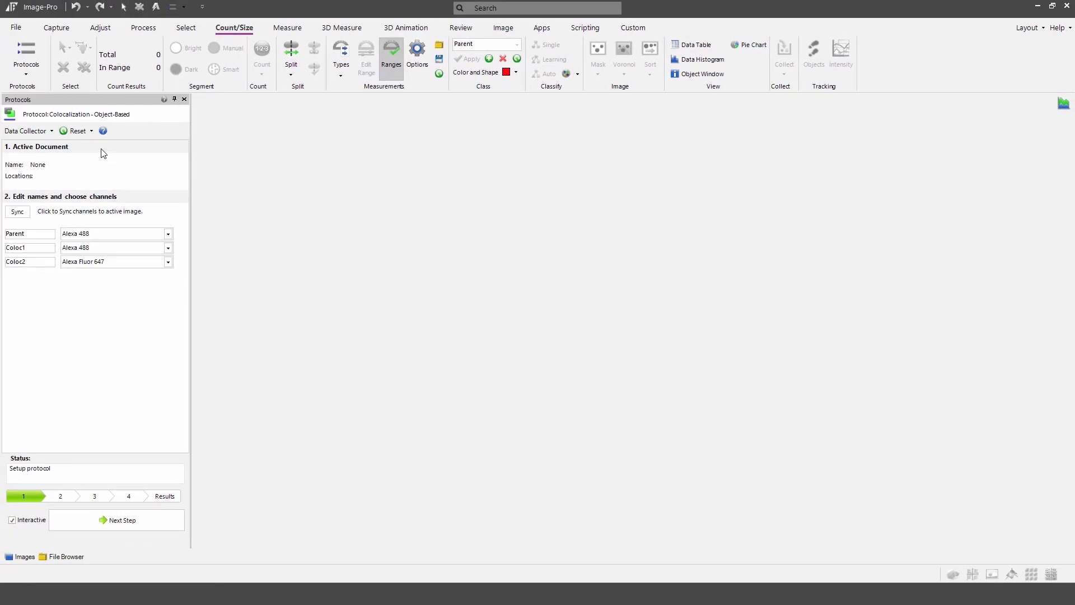
# Load the protocol's demo image and view its Alexa 488 and Alexa Fluor 647 channels separately and as a composite.
pyautogui.click(91, 130)
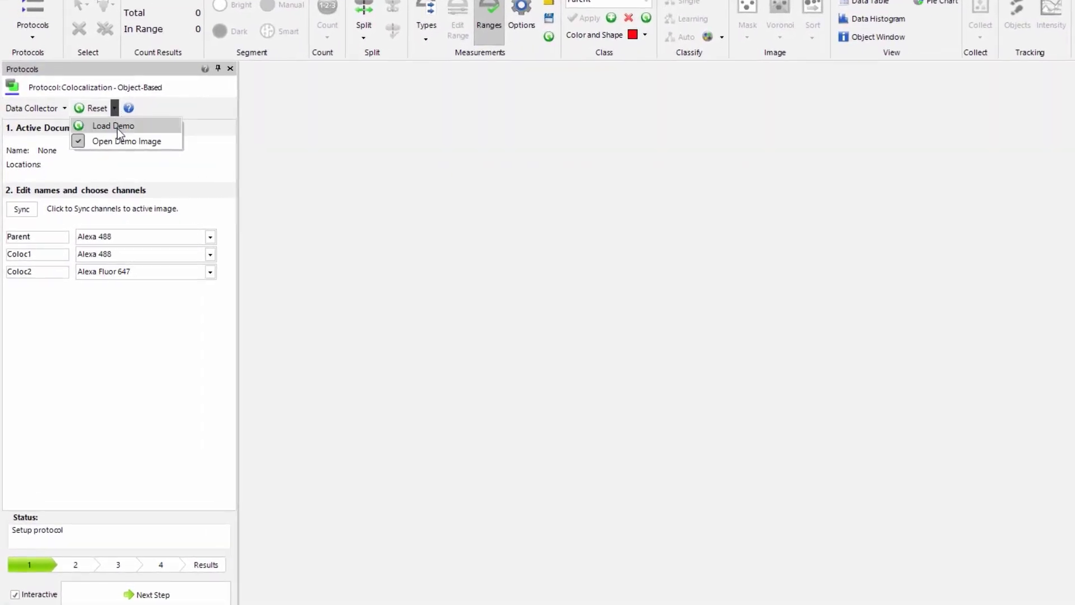
pyautogui.click(118, 131)
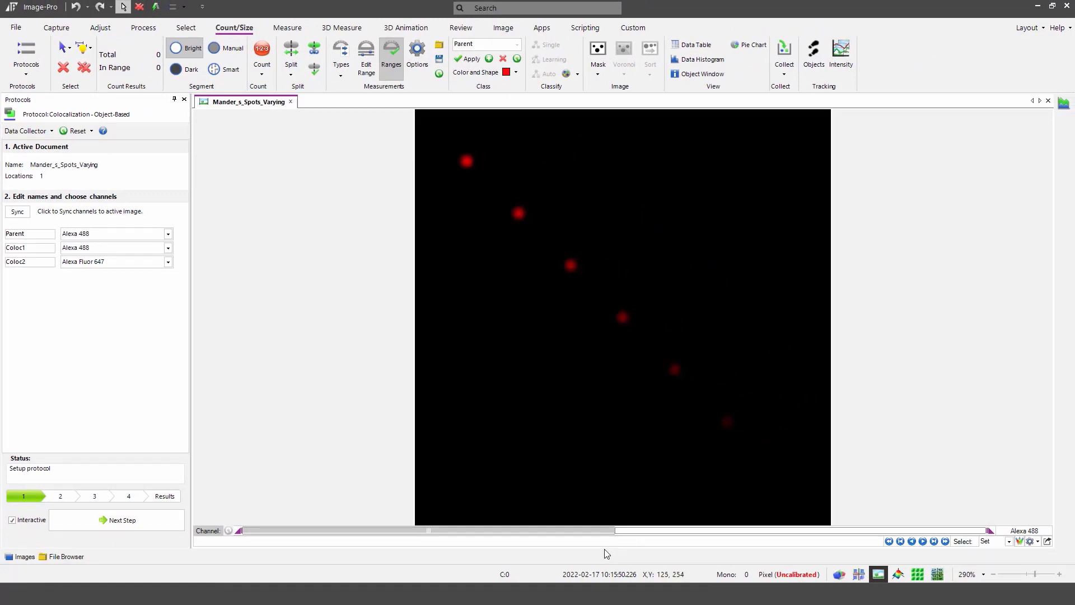
pyautogui.click(635, 532)
pyautogui.click(590, 529)
pyautogui.click(665, 532)
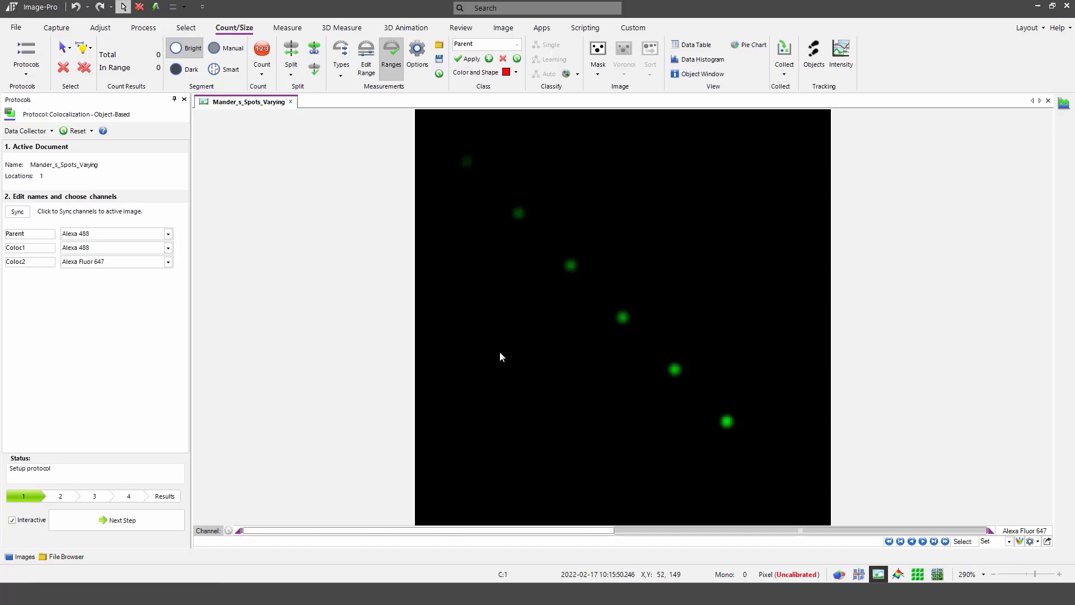
pyautogui.click(1018, 542)
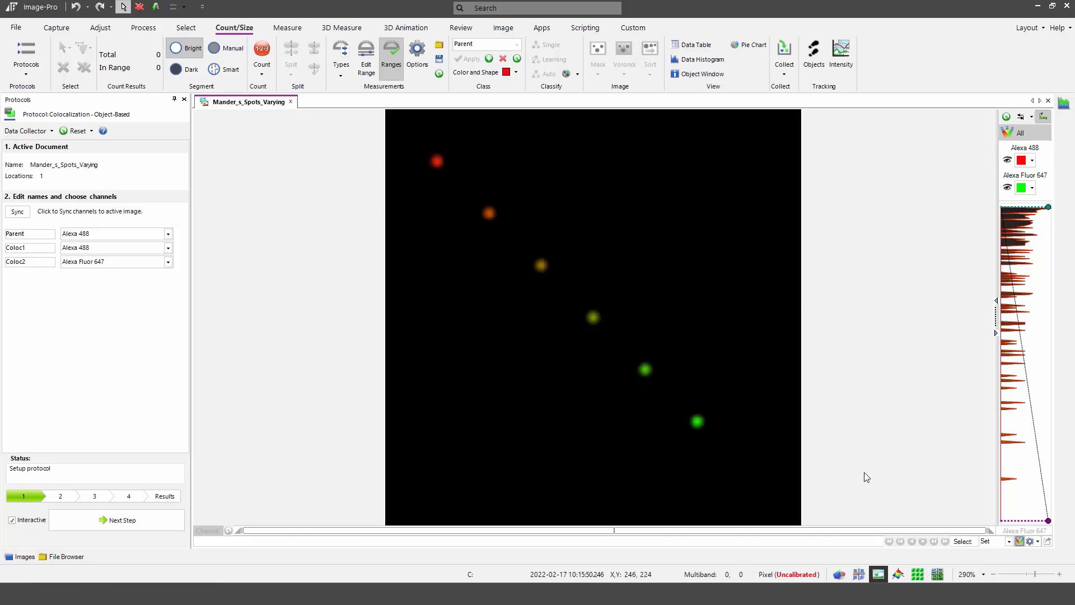
pyautogui.click(1020, 541)
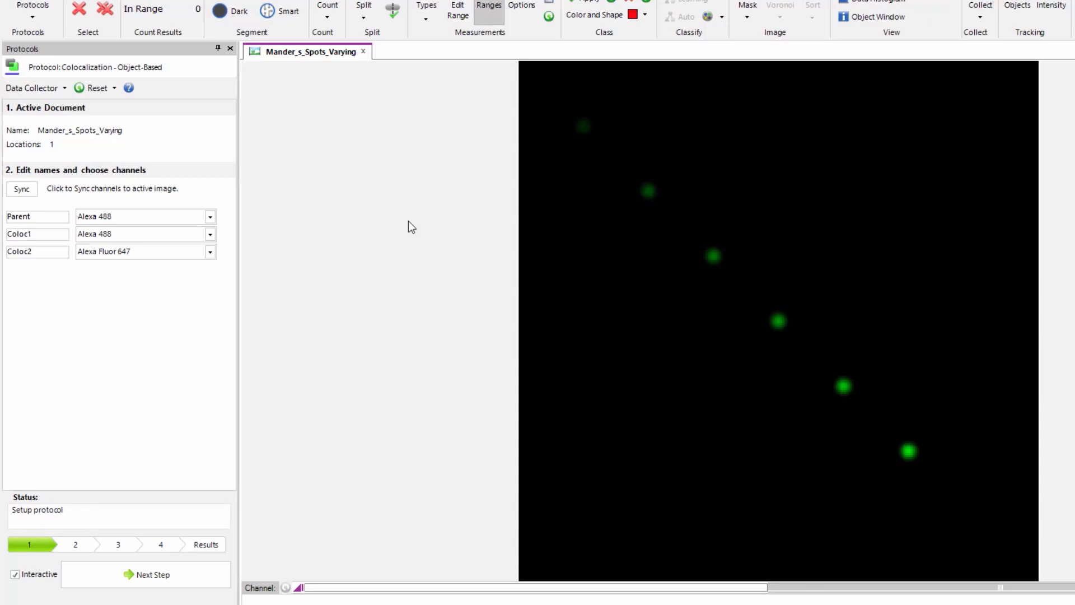
# Sync the protocol channels to the image, set Parent to None, Coloc1 to Alexa 488 and Coloc2 to Alexa Fluor 647, and proceed.
pyautogui.click(21, 191)
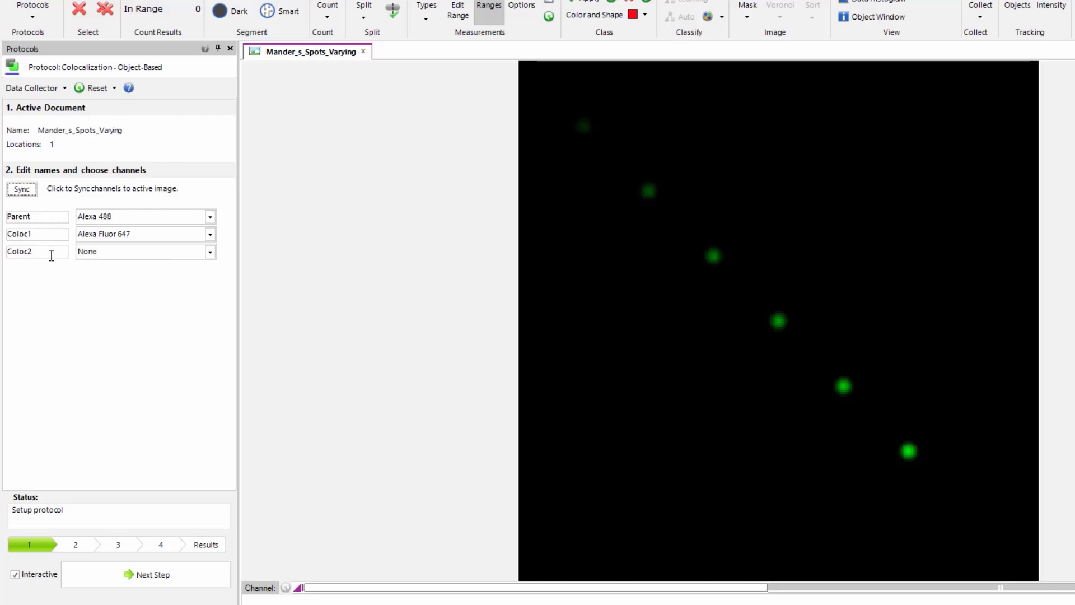
pyautogui.click(210, 217)
pyautogui.click(165, 256)
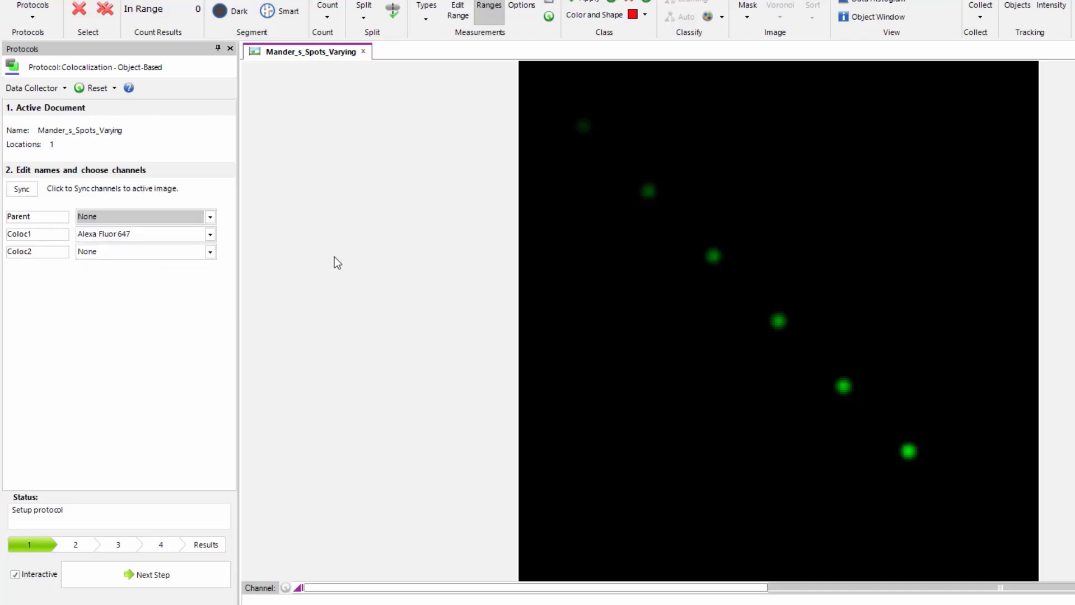
pyautogui.click(210, 234)
pyautogui.click(190, 247)
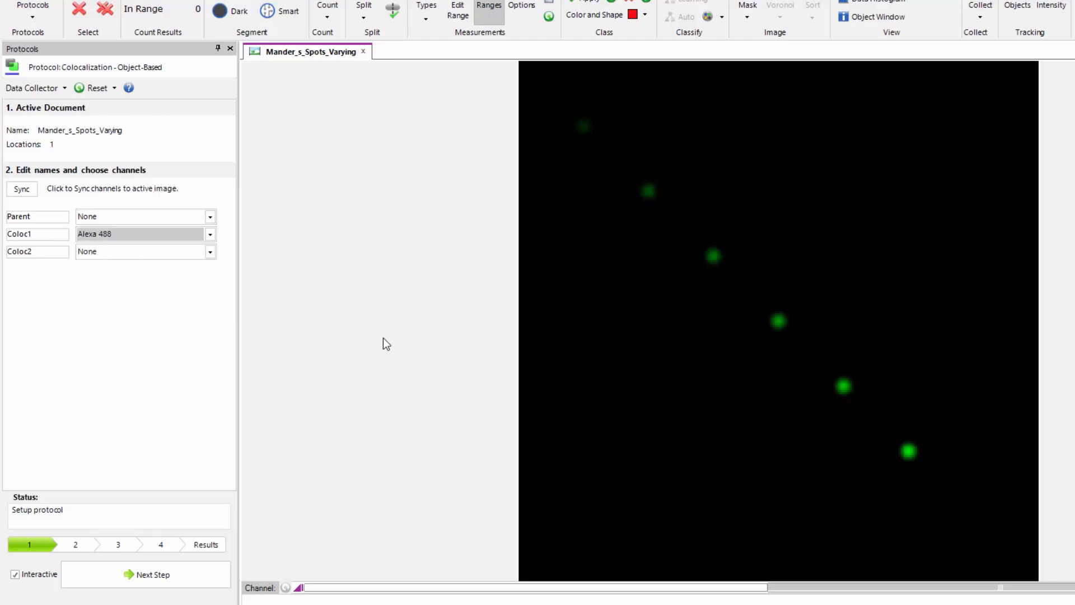
pyautogui.click(211, 252)
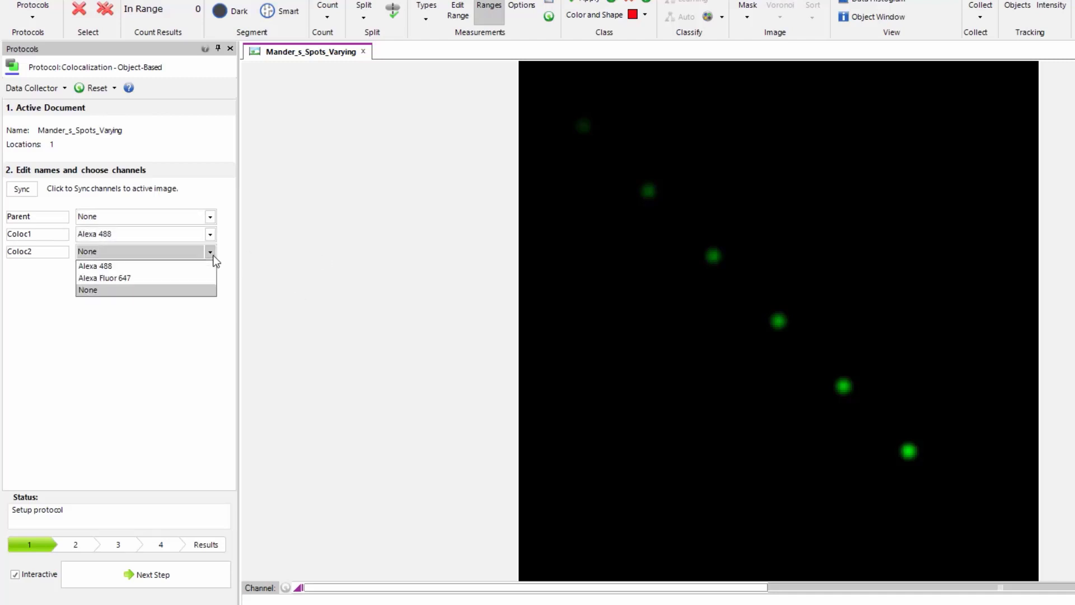
pyautogui.click(189, 278)
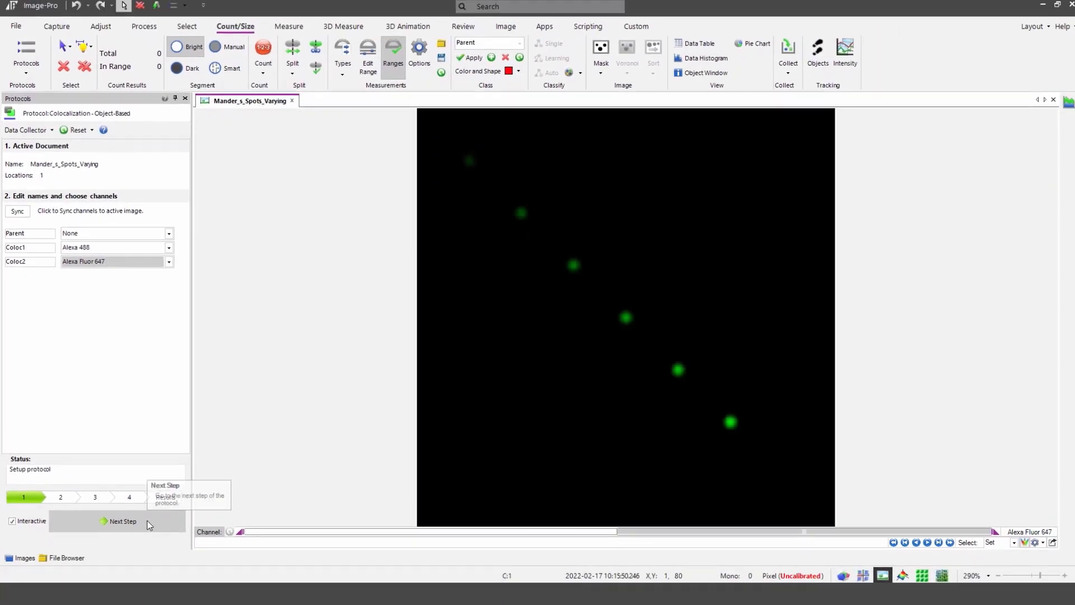
pyautogui.click(179, 575)
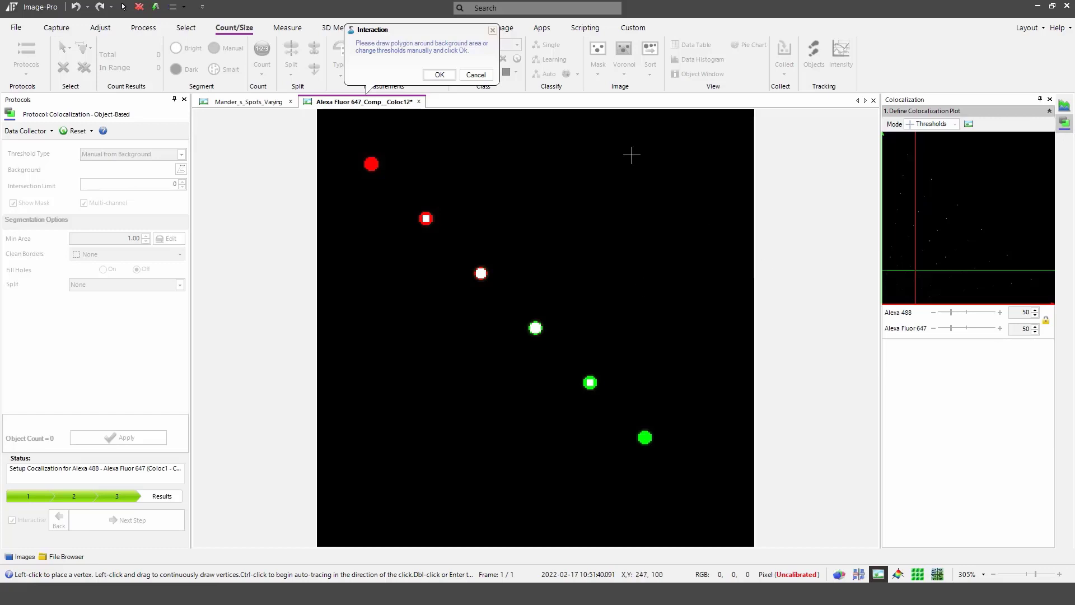
# Without outlining a background area, set the Alexa 488 and Alexa Fluor 647 thresholds to 1 each and proceed to the protocol results.
pyautogui.click(439, 75)
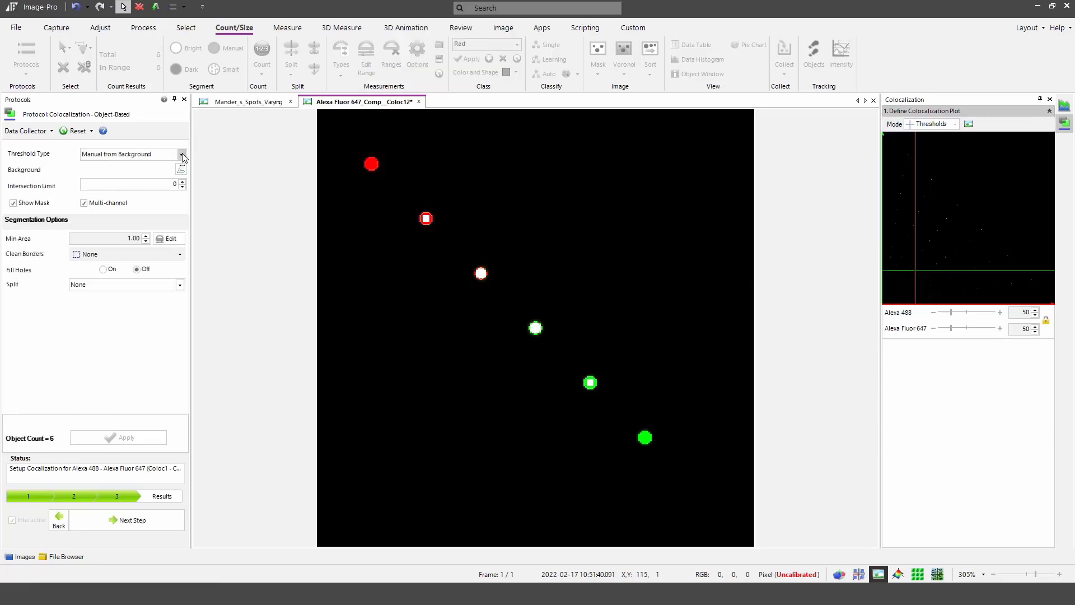
pyautogui.click(181, 154)
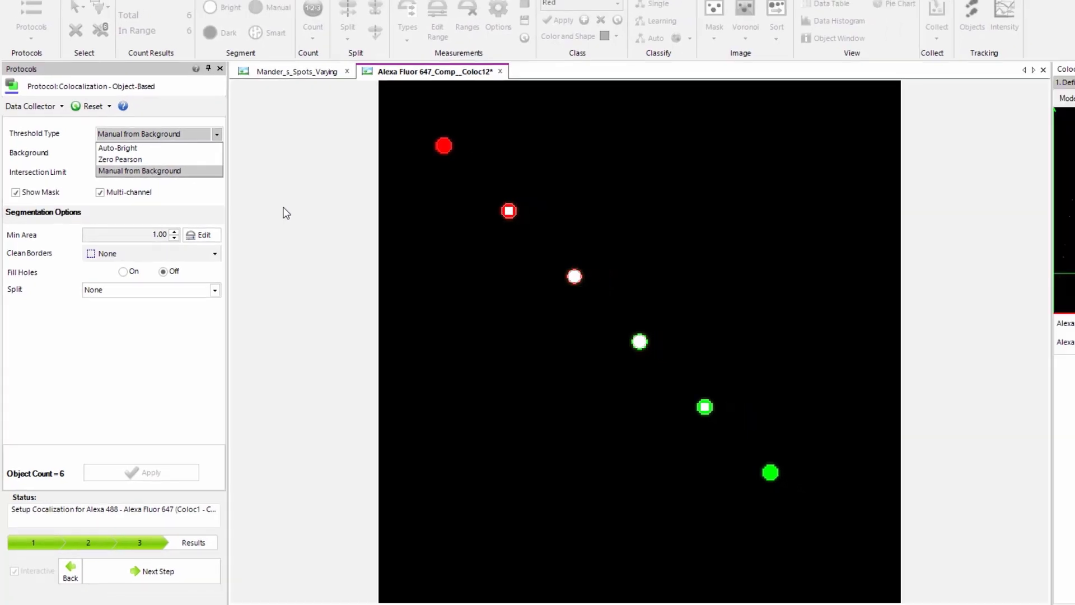
pyautogui.click(286, 210)
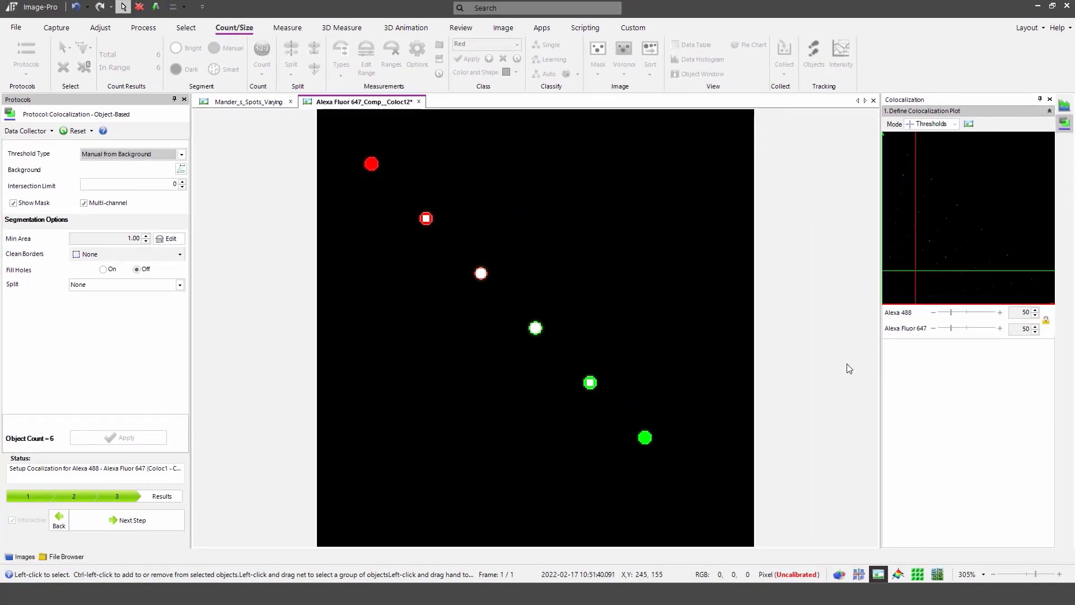
pyautogui.doubleClick(1024, 312)
pyautogui.write('1')
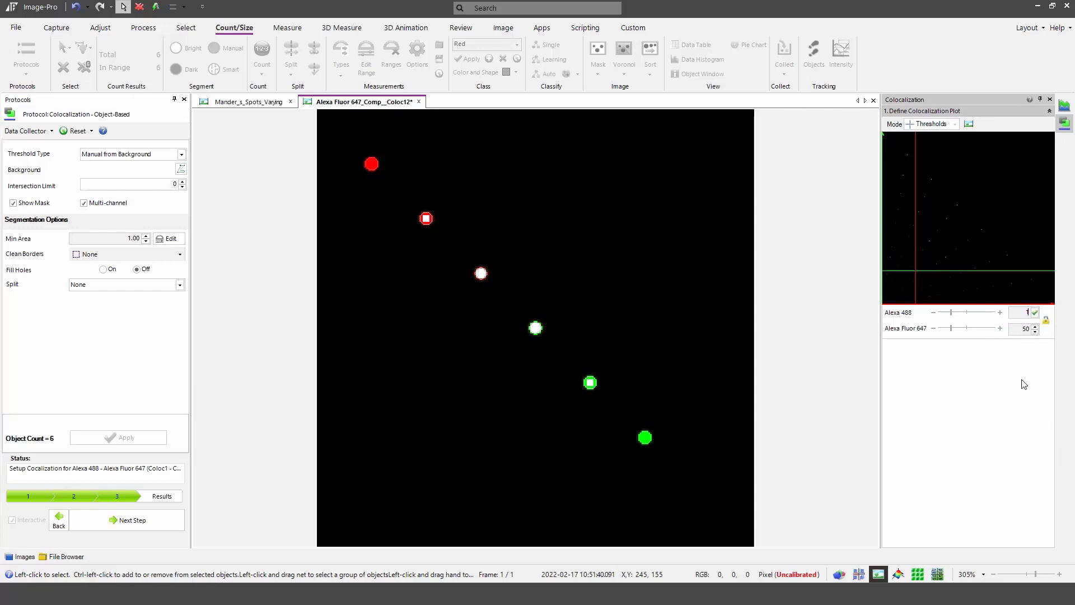
pyautogui.press('Tab')
pyautogui.write('1')
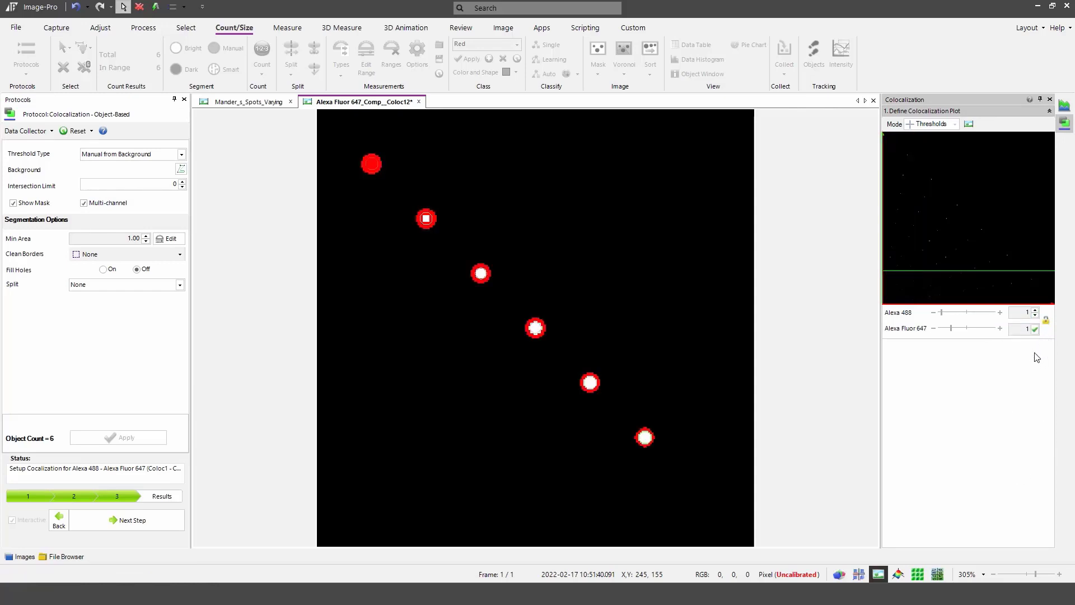
pyautogui.press('Return')
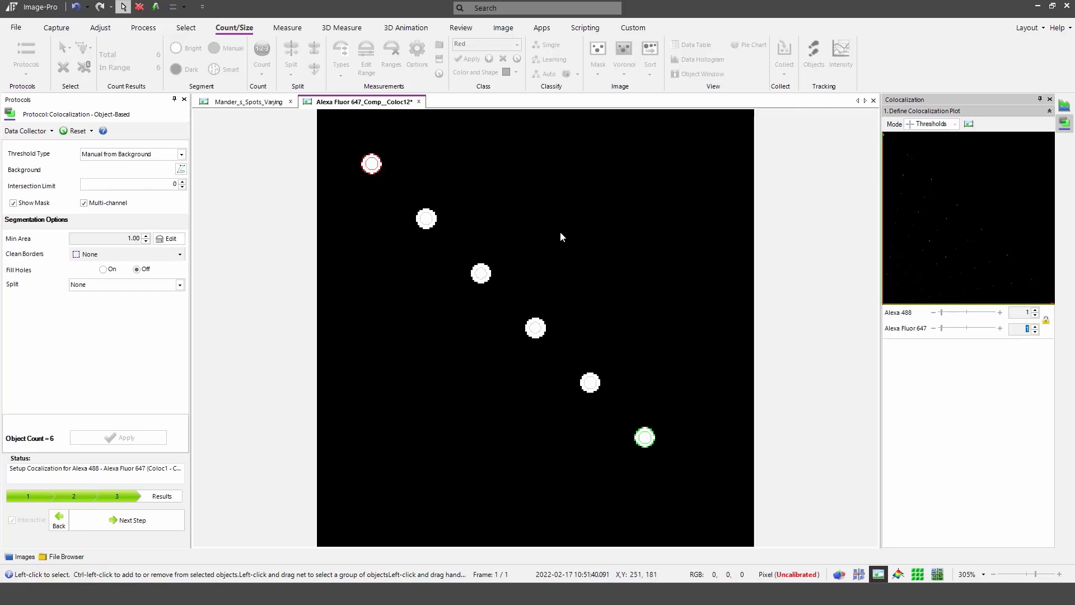
pyautogui.moveTo(107, 241)
pyautogui.click(110, 520)
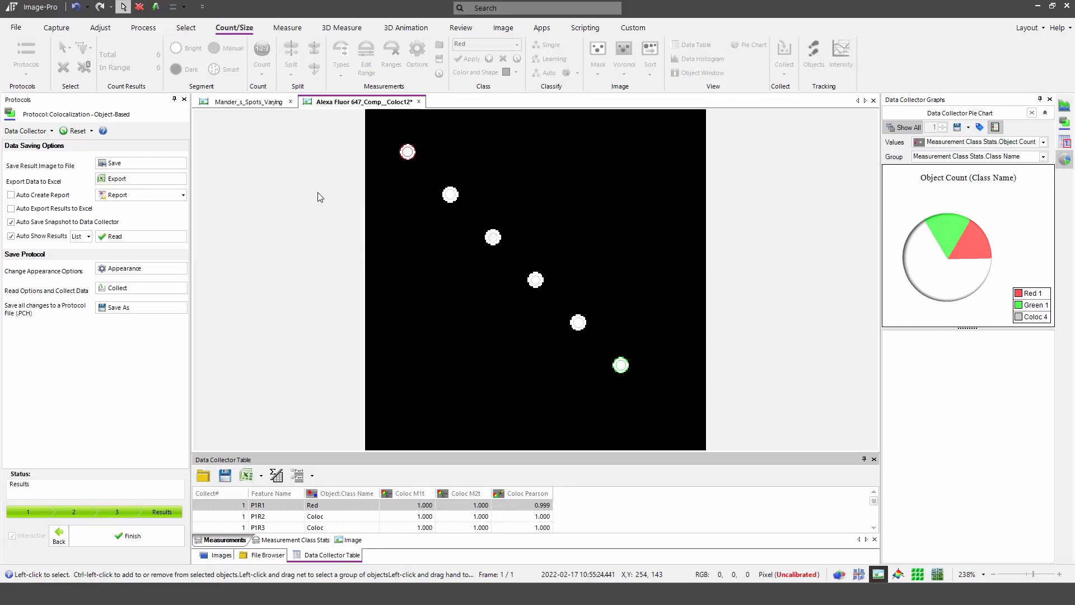
# Check which result displays are shown automatically and enlarge the Data Collector table to examine the measurements of every object.
pyautogui.click(88, 237)
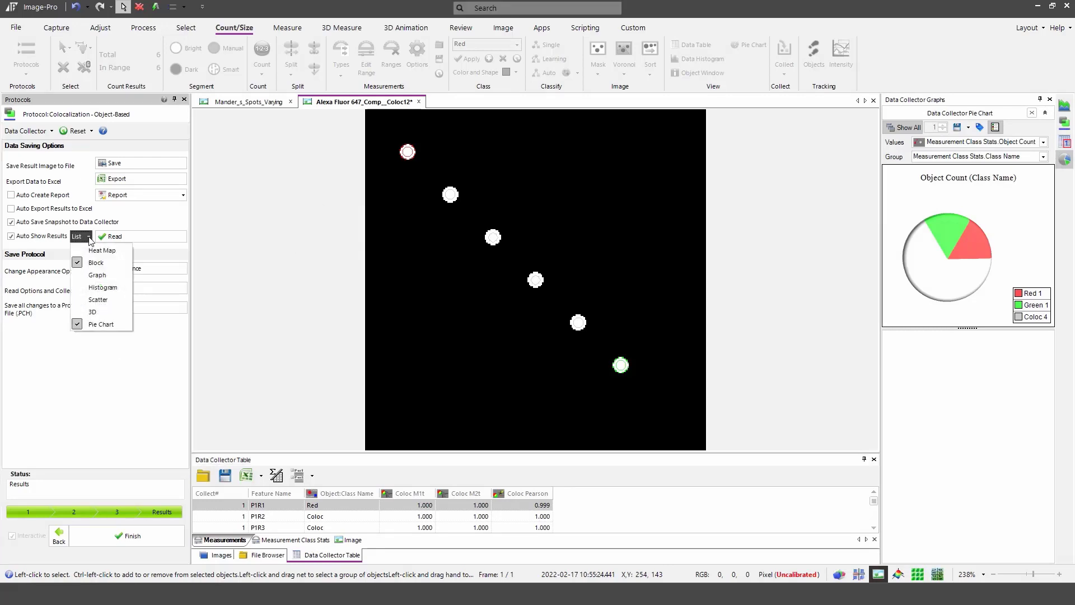
pyautogui.click(239, 228)
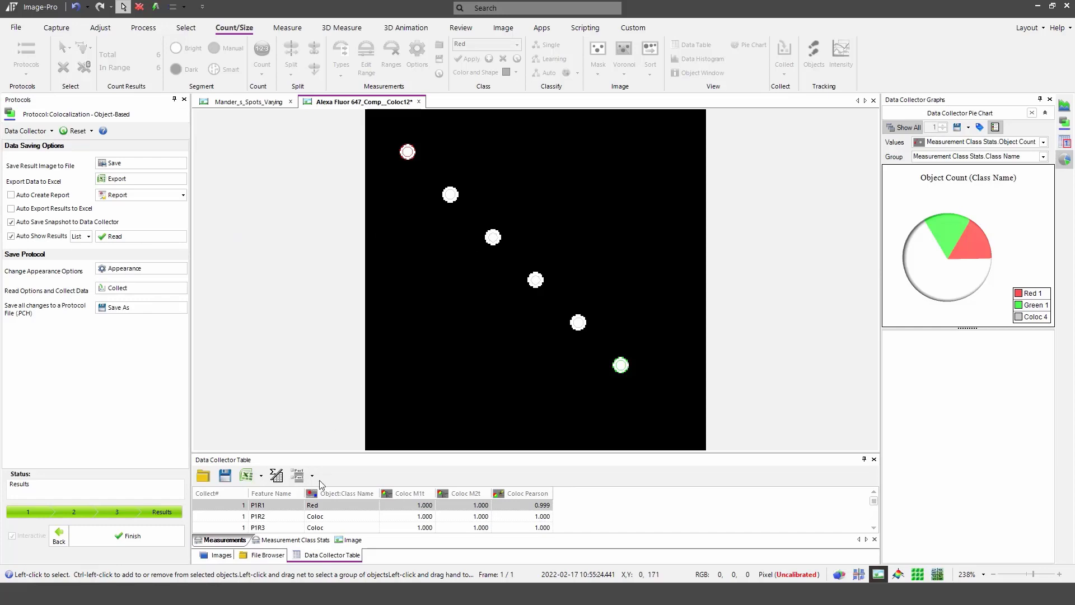
pyautogui.moveTo(338, 453); pyautogui.dragTo(361, 327)
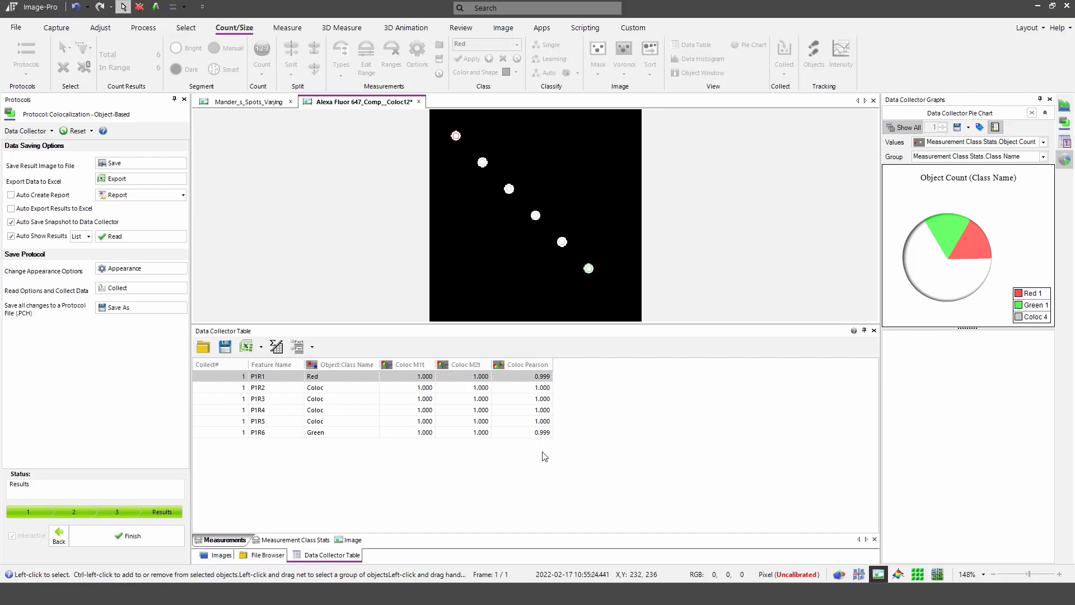
# Show the image-level results in a floating, enlarged Data Collector table and widen the Interpretation column to read its full text.
pyautogui.click(352, 540)
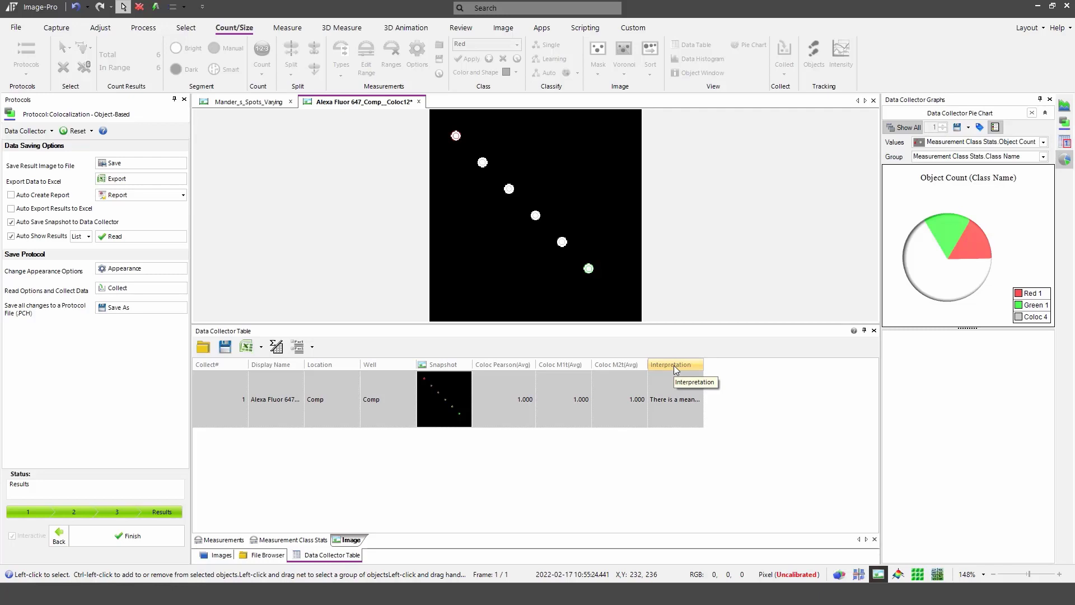
pyautogui.moveTo(630, 331); pyautogui.dragTo(377, 240)
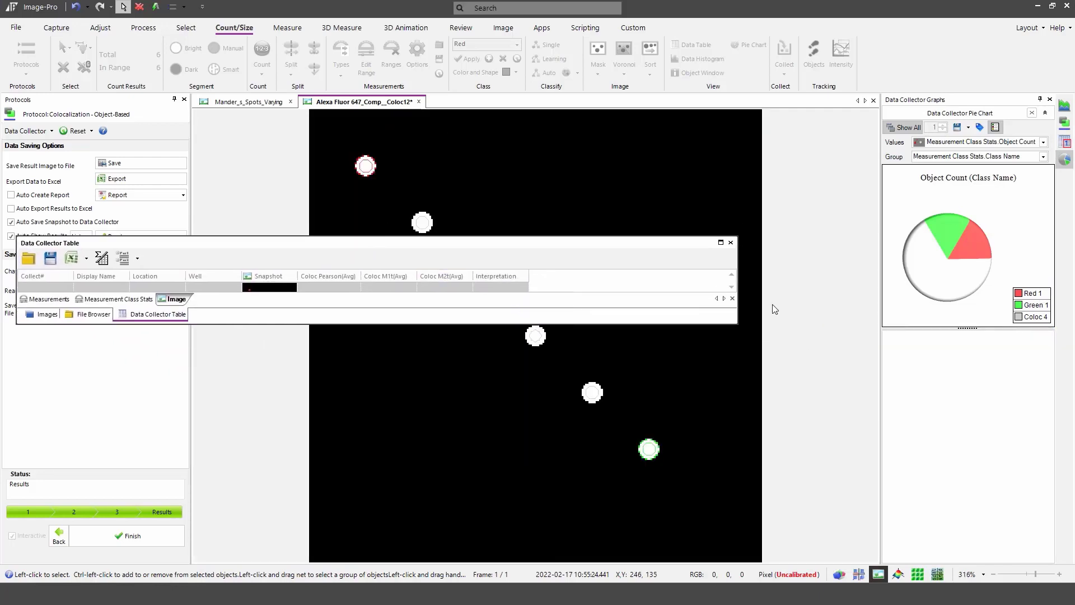
pyautogui.moveTo(739, 307); pyautogui.dragTo(1055, 308)
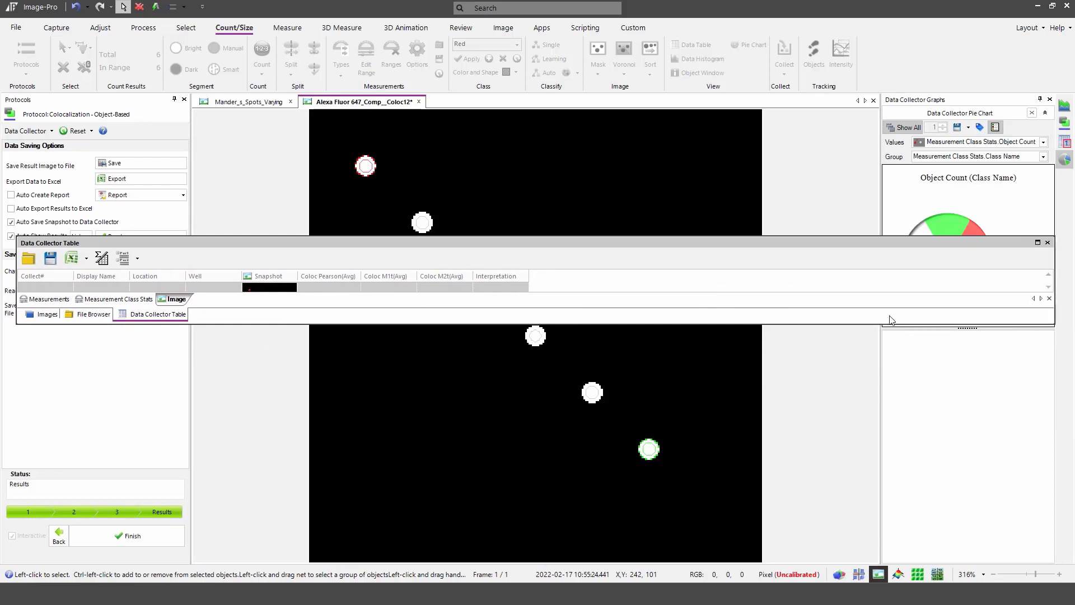
pyautogui.moveTo(845, 322); pyautogui.dragTo(833, 500)
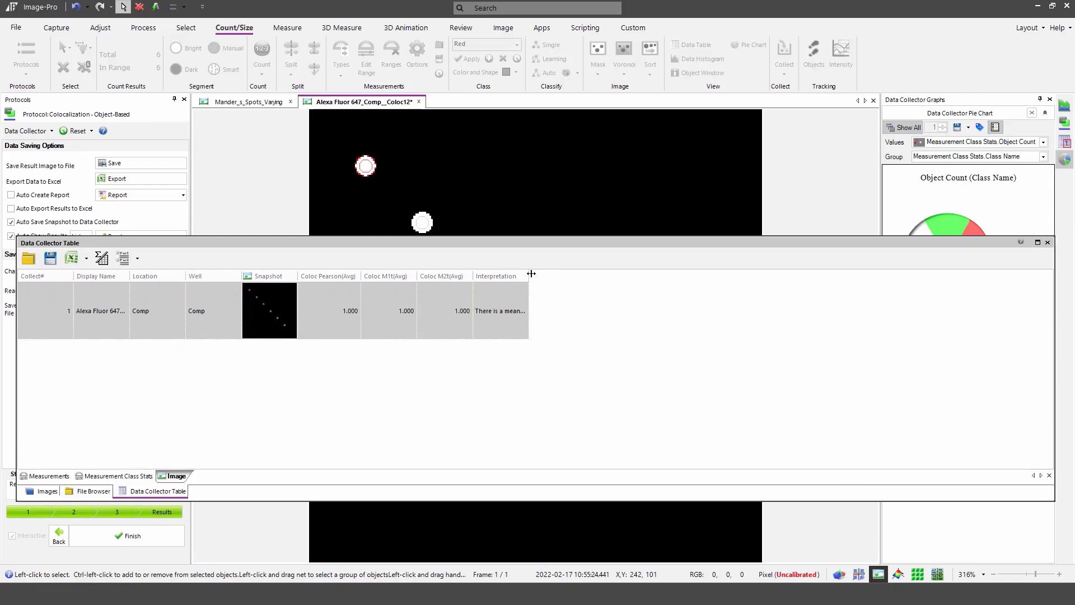
pyautogui.moveTo(530, 278); pyautogui.dragTo(1040, 303)
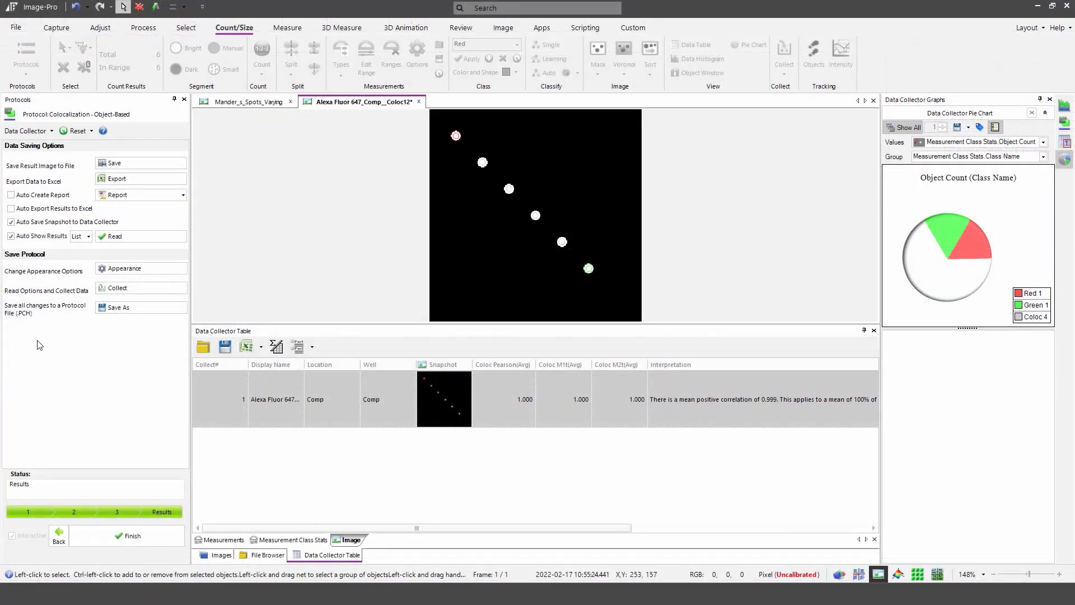
# Finish the object-based protocol and load the default version of the Image-Based Colocalization protocol from the Cell Biology Advanced collection.
pyautogui.click(128, 536)
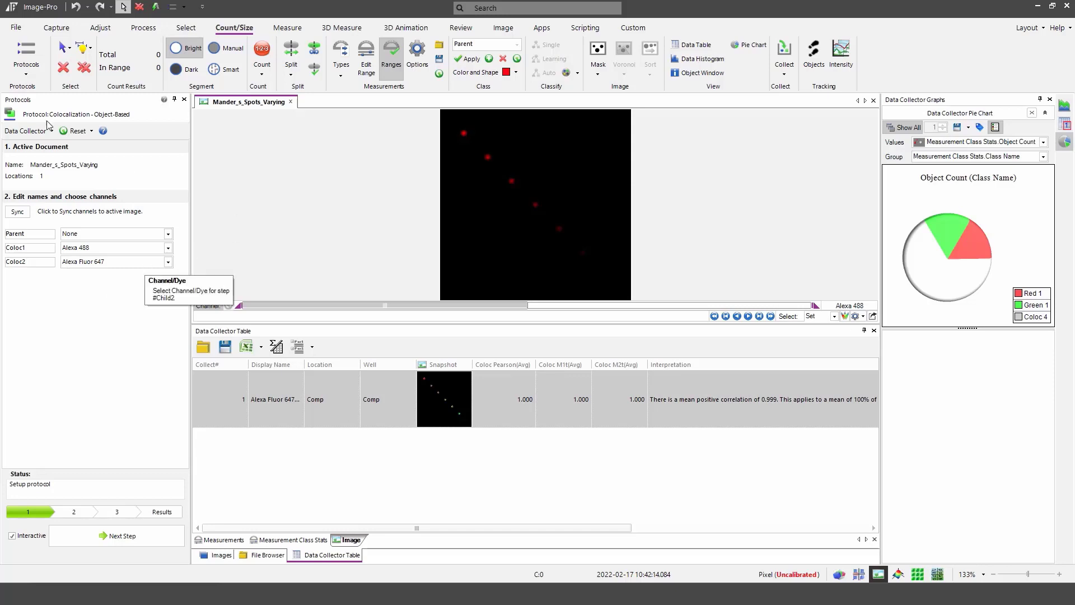
pyautogui.click(26, 78)
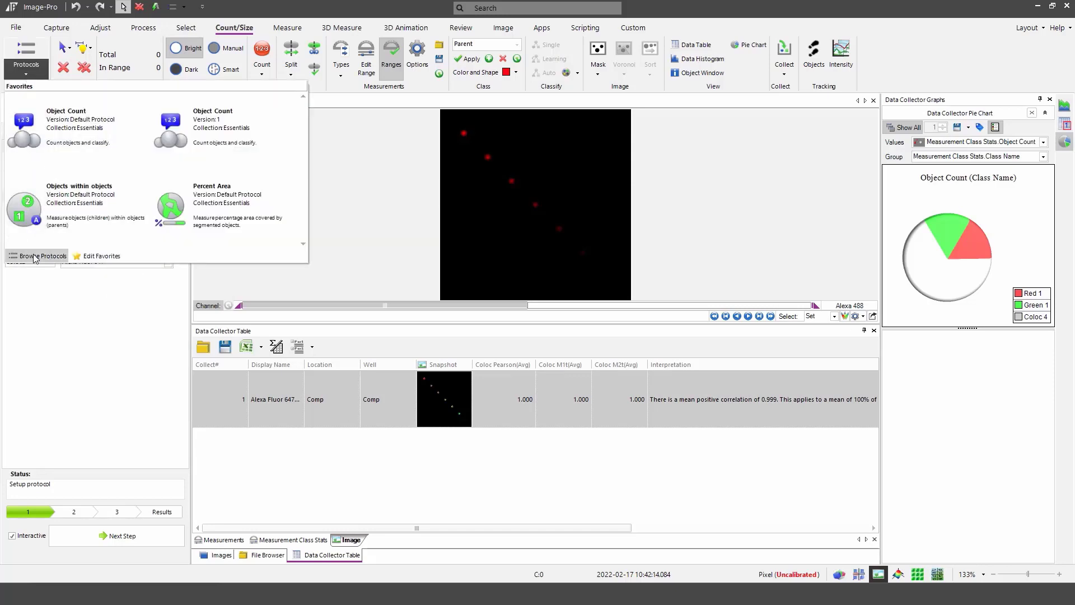
pyautogui.click(234, 272)
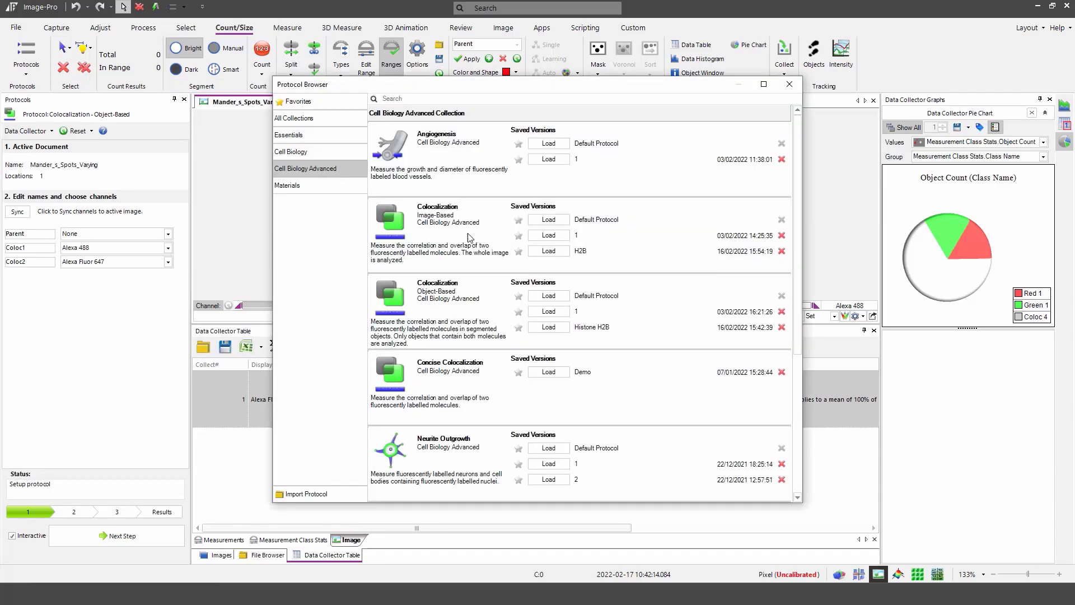
pyautogui.click(540, 221)
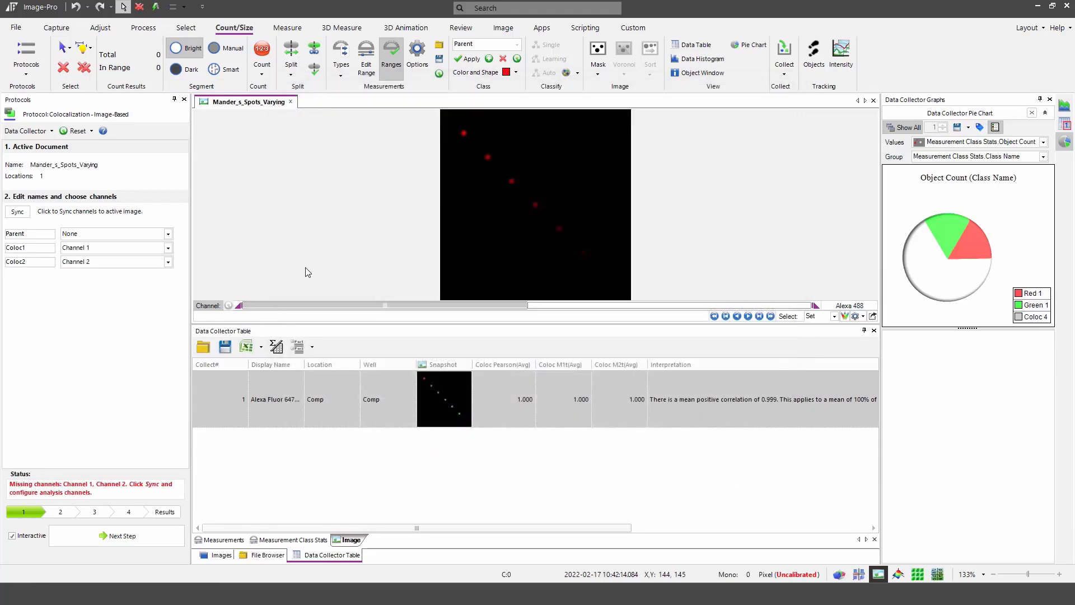
# Sync the protocol channels to the active image and assign Parent to None, Coloc1 to Alexa 488 and Coloc2 to Alexa Fluor 647.
pyautogui.click(17, 211)
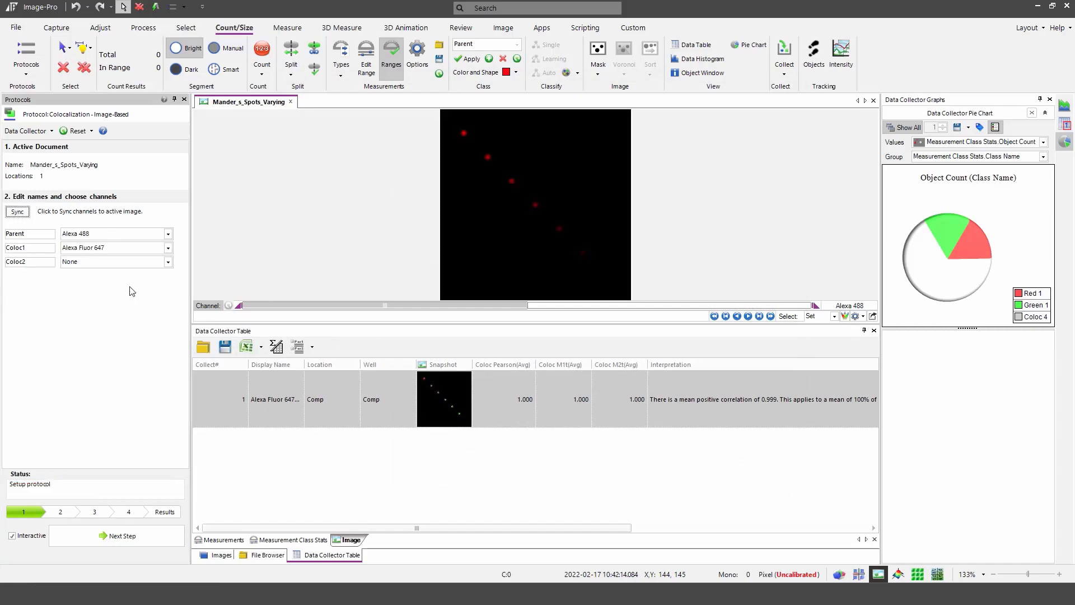
pyautogui.click(161, 236)
pyautogui.click(142, 263)
pyautogui.click(139, 250)
pyautogui.click(138, 259)
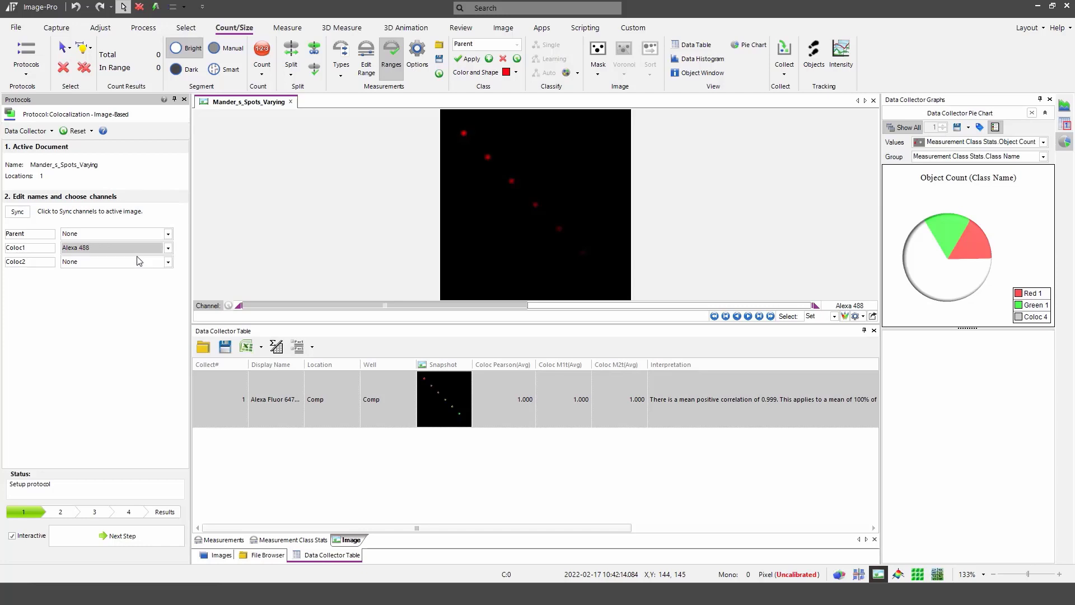
pyautogui.click(110, 262)
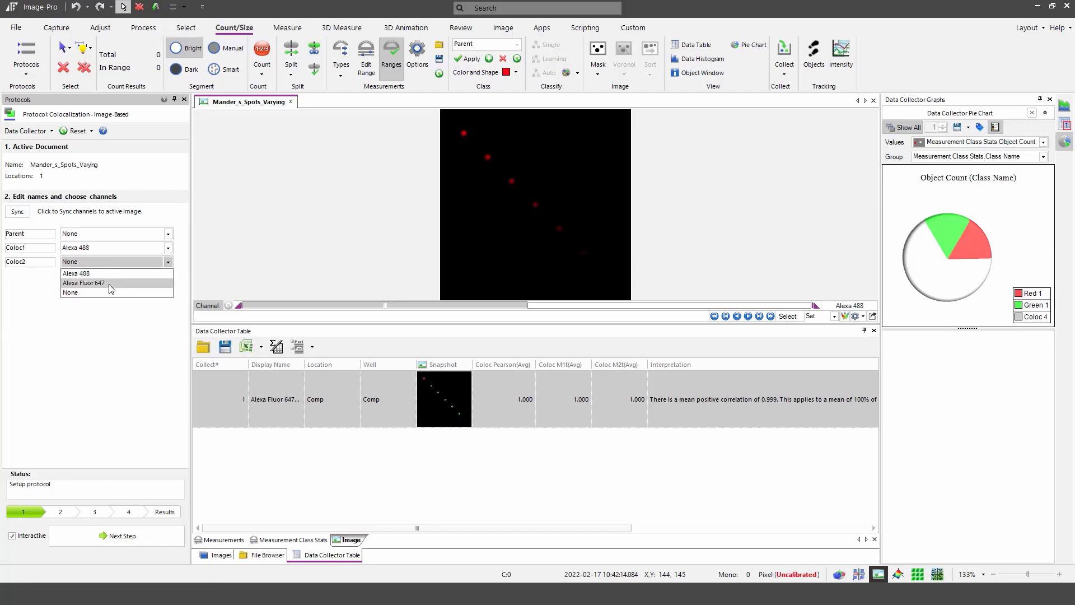
pyautogui.click(110, 282)
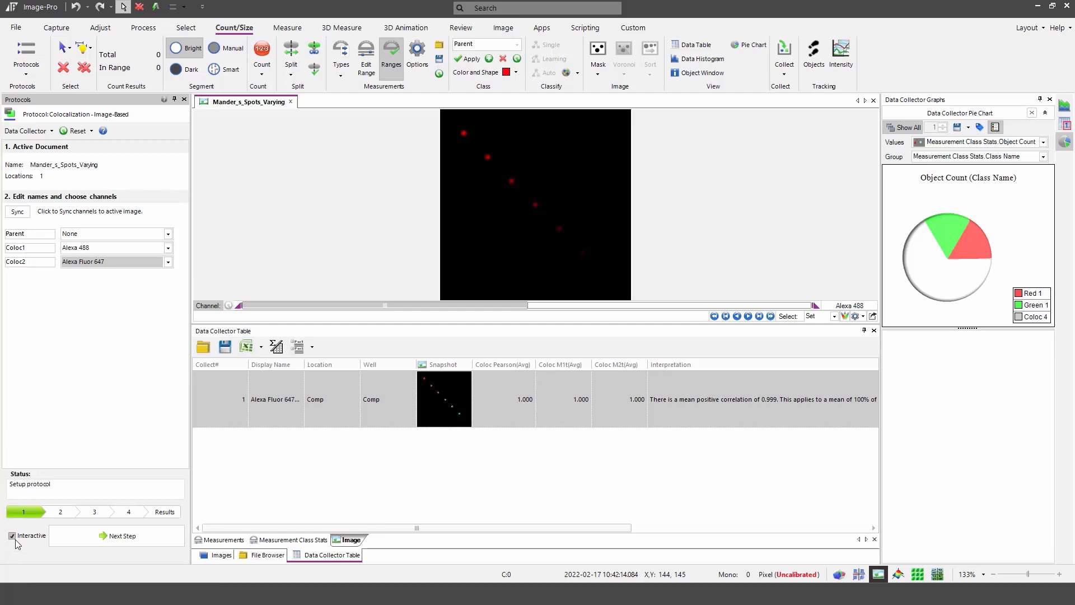
# Start the image-based analysis, allowing the existing Data Collector data to be deleted, accept both thresholds at 1 and proceed to the results.
pyautogui.click(112, 543)
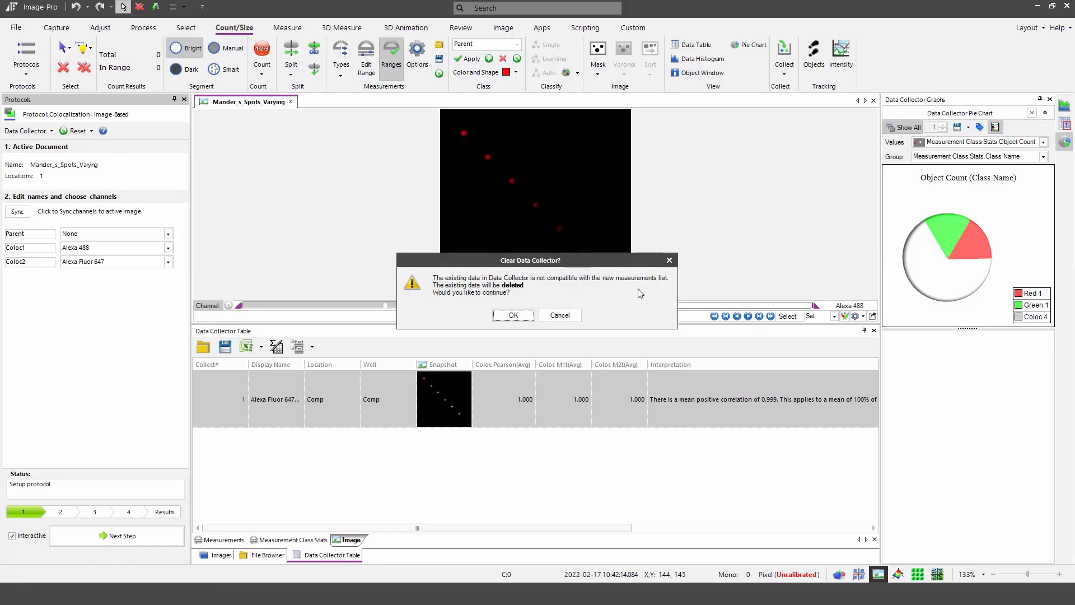
pyautogui.click(513, 315)
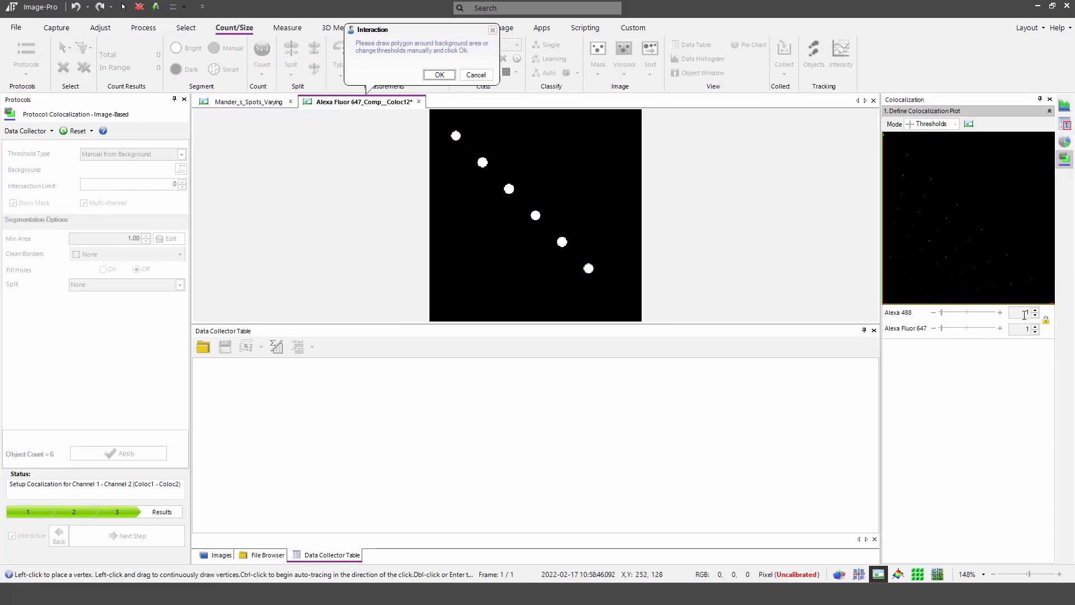
pyautogui.click(440, 74)
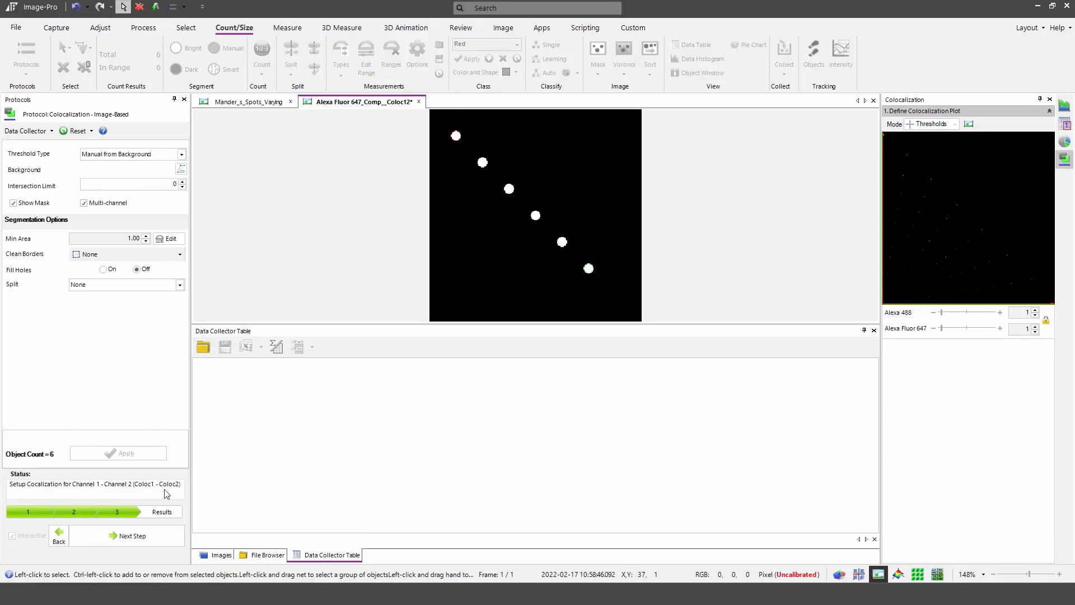
pyautogui.click(132, 536)
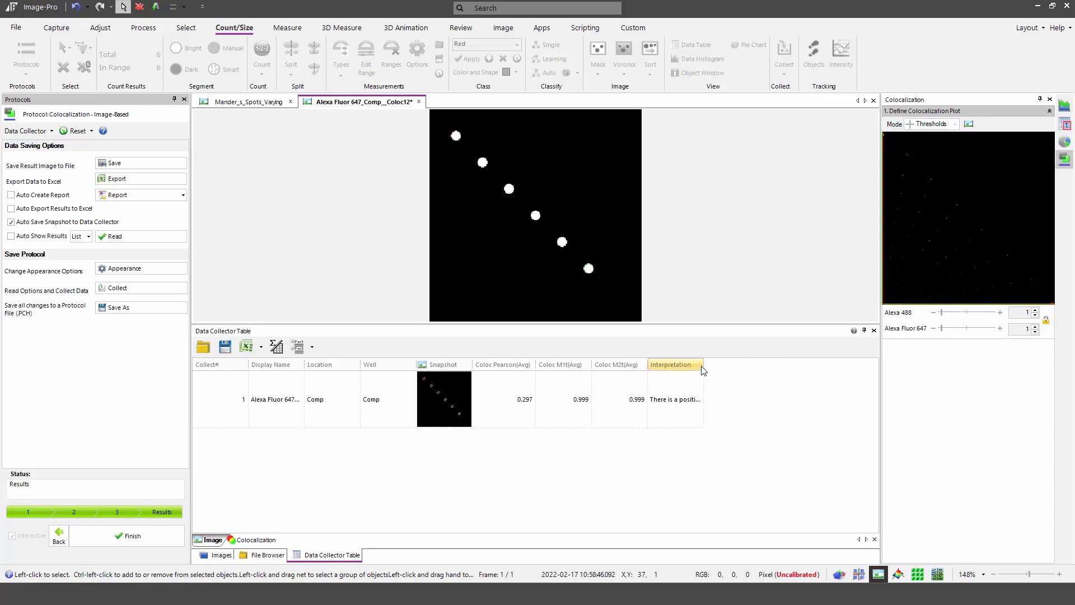
# Float and enlarge the Data Collector table and widen the Interpretation column to read the whole-image colocalization result.
pyautogui.moveTo(703, 370); pyautogui.dragTo(869, 386)
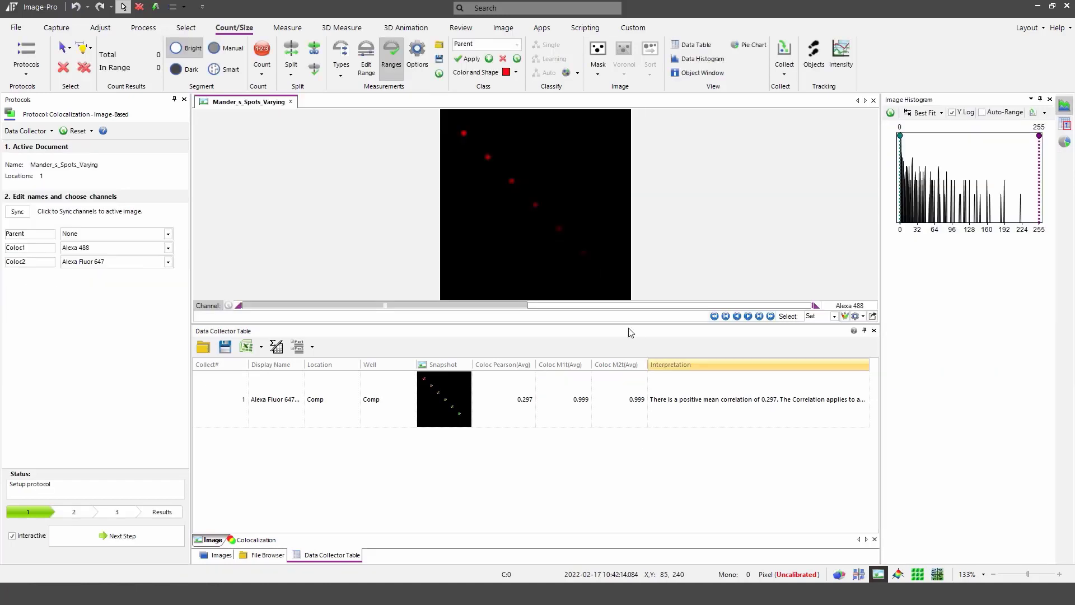
pyautogui.moveTo(626, 331); pyautogui.dragTo(502, 260)
pyautogui.moveTo(703, 312); pyautogui.dragTo(1050, 305)
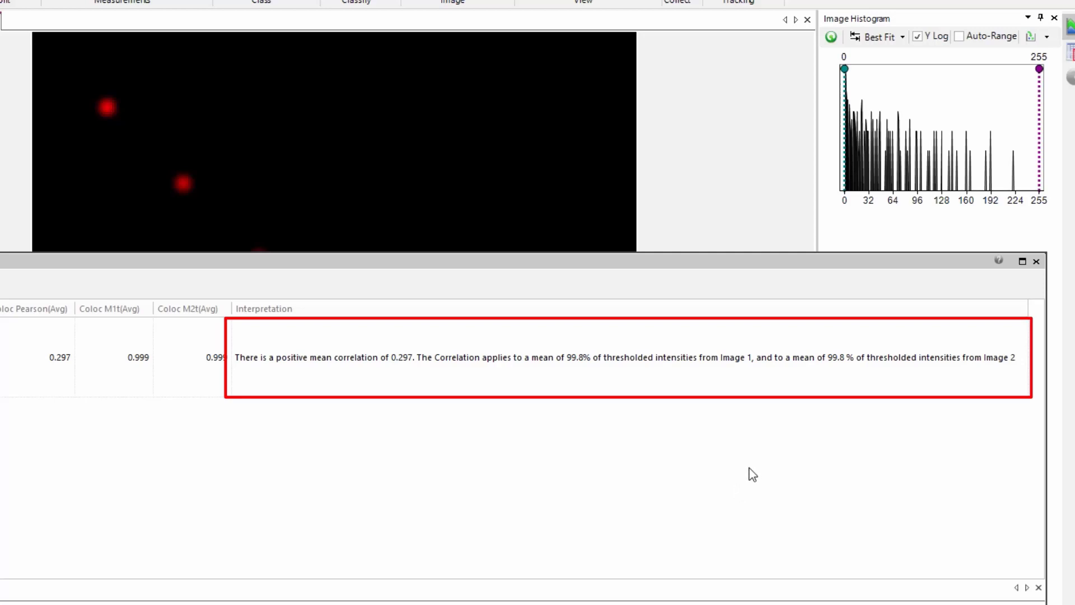
pyautogui.moveTo(480, 280); pyautogui.dragTo(457, 362)
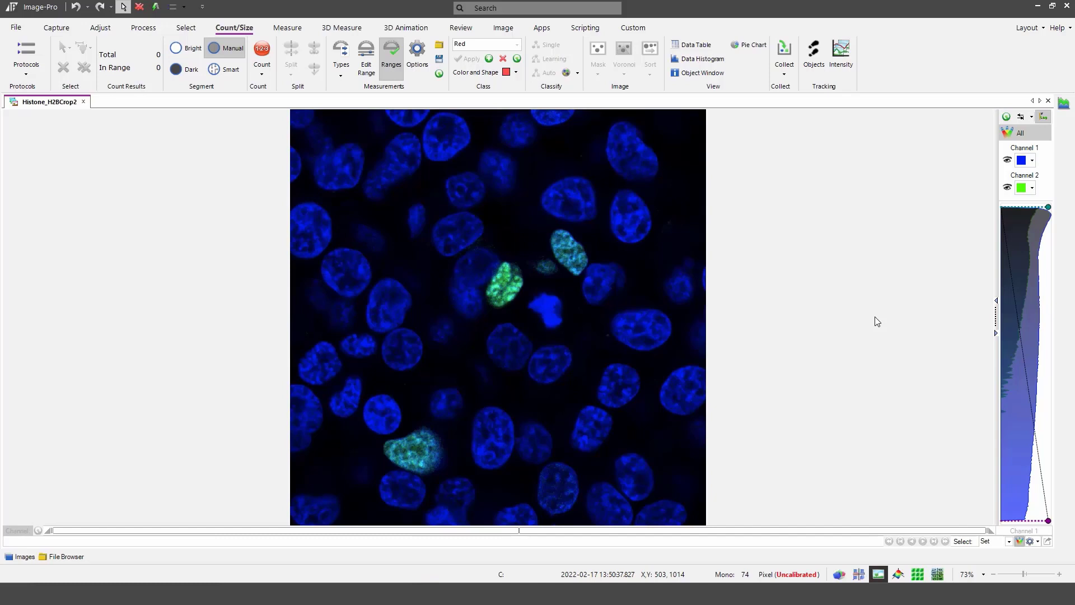
# Display only Channel 2 of the Histone_H2BCrop2 image and load the default Object-Based Colocalization protocol from the Cell Biology Advanced collection.
pyautogui.click(1020, 541)
pyautogui.click(834, 530)
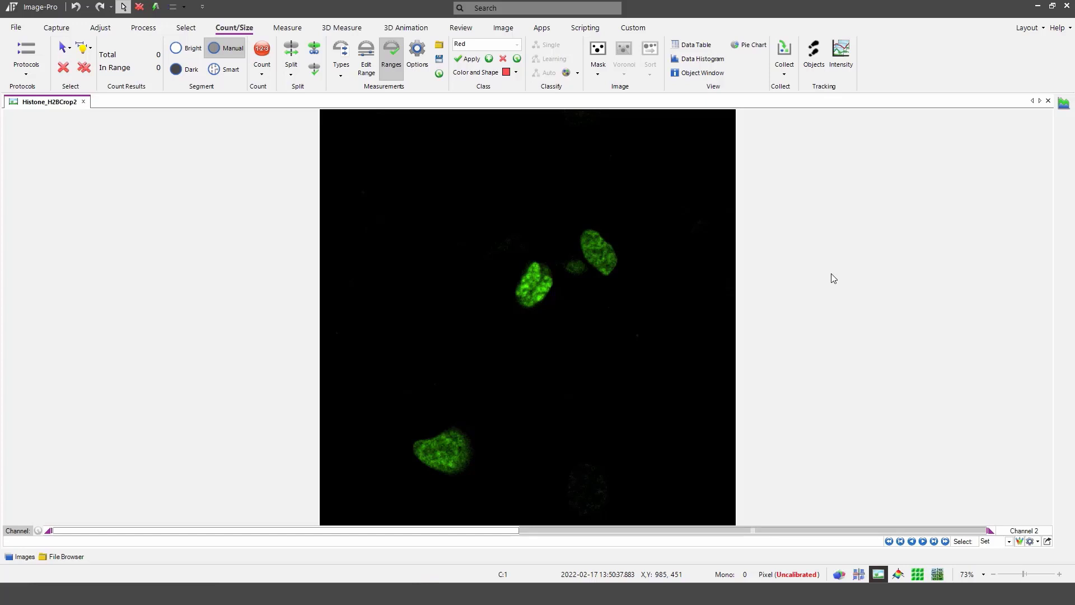
pyautogui.click(184, 7)
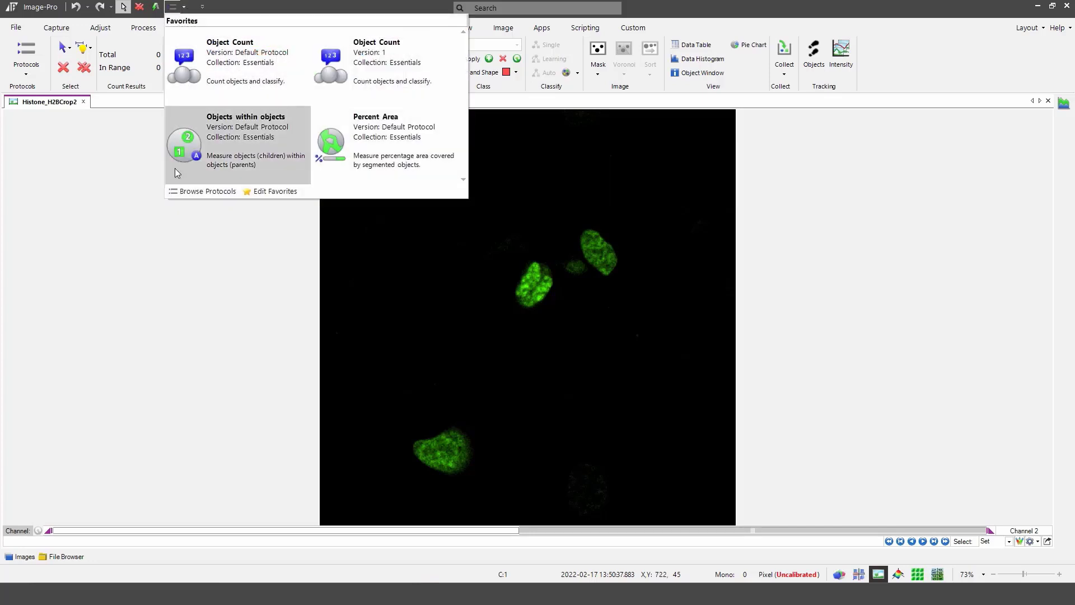
pyautogui.click(202, 191)
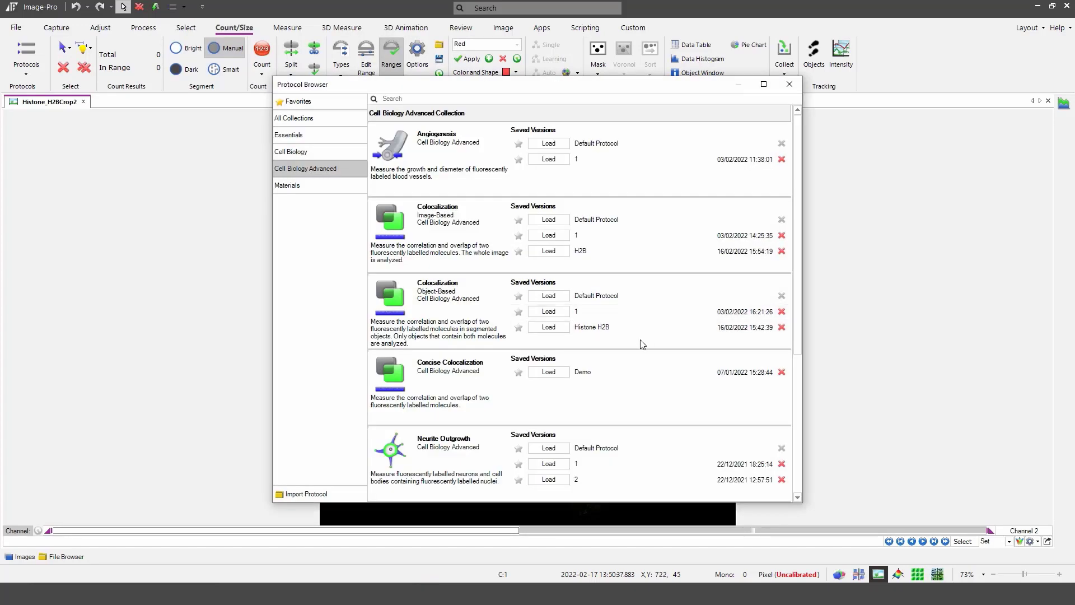
pyautogui.click(540, 297)
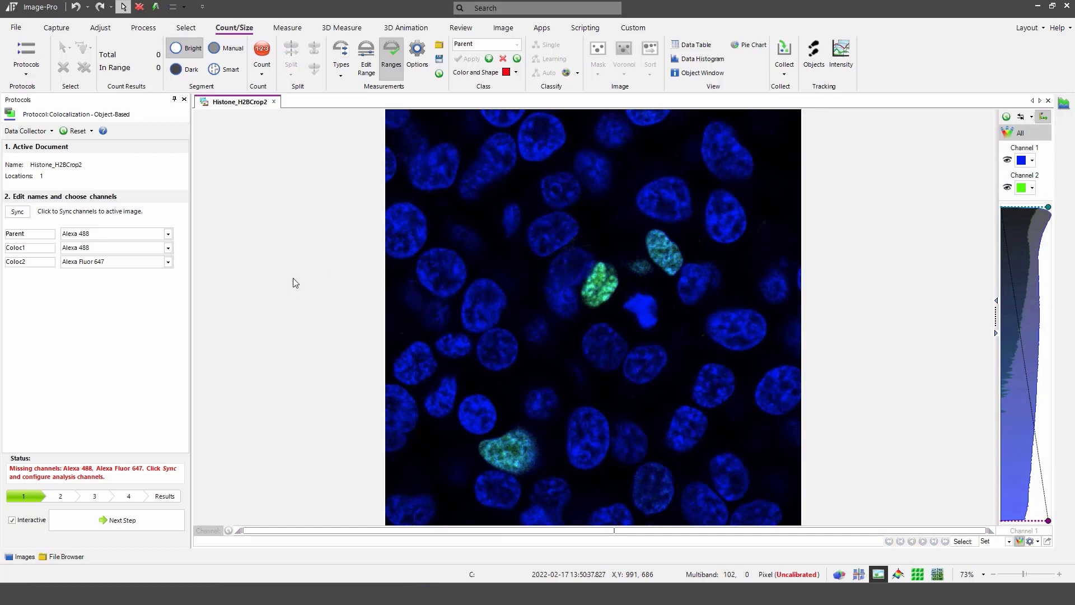
# Sync the protocol channels to the histone image and assign Parent to Channel 2, Coloc1 to Channel 1 and Coloc2 to Channel 2.
pyautogui.click(17, 212)
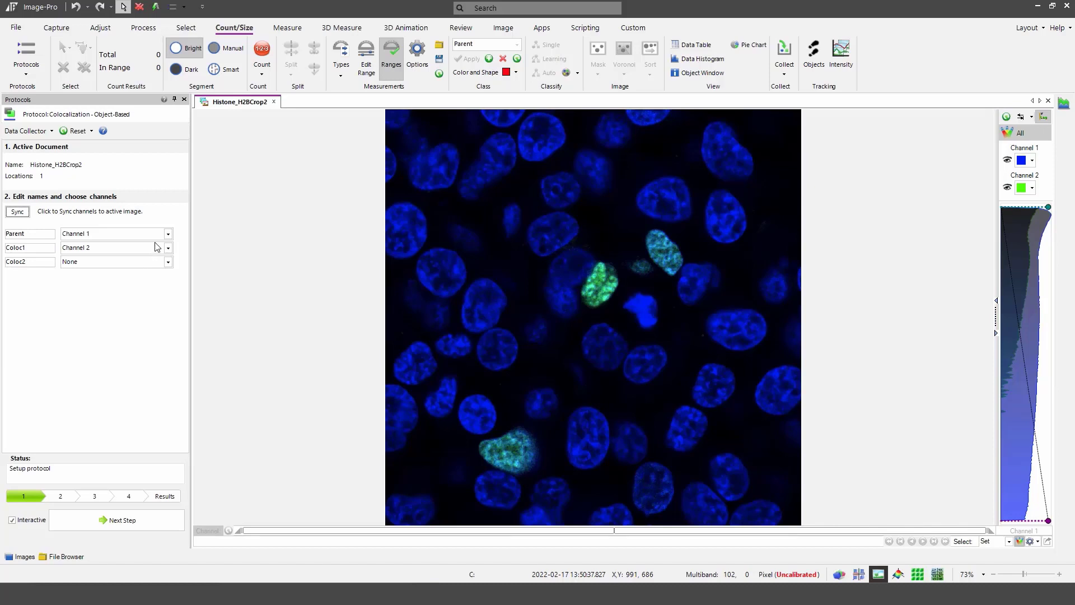
pyautogui.click(169, 232)
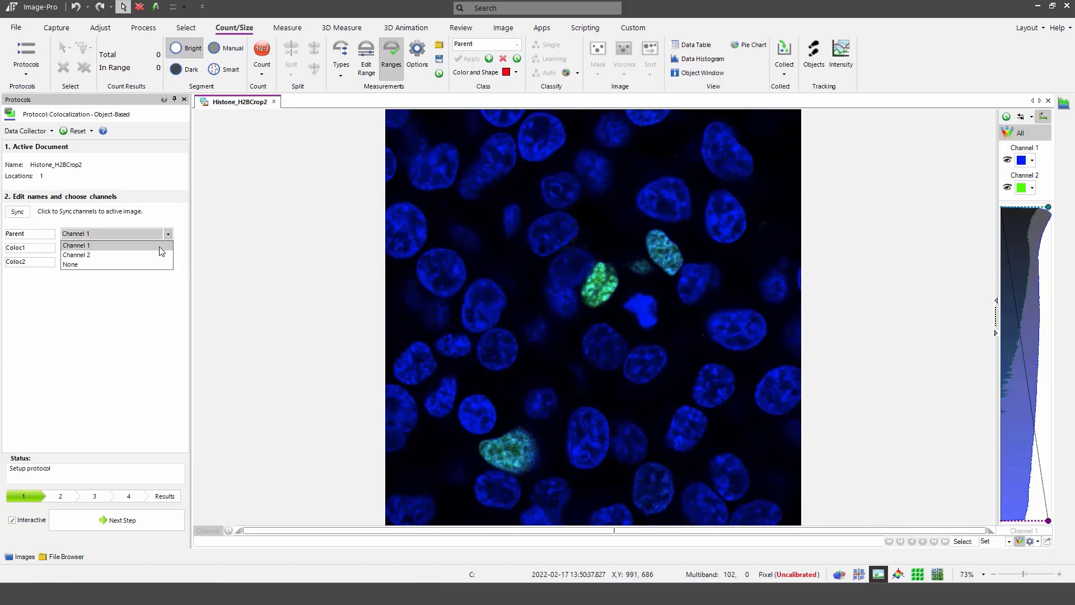
pyautogui.click(157, 253)
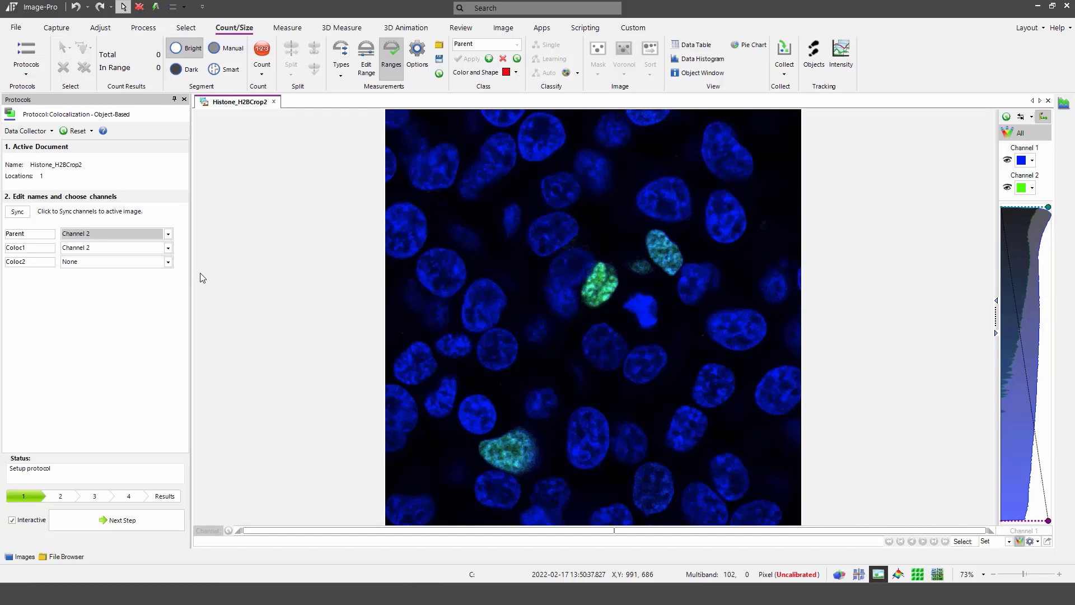
pyautogui.click(167, 247)
pyautogui.click(159, 255)
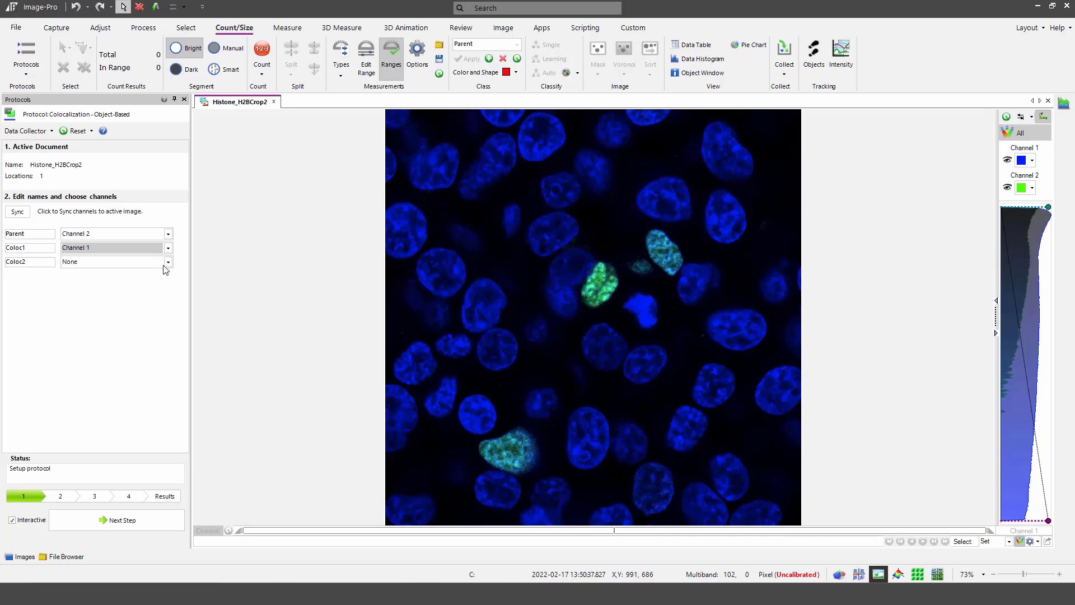
pyautogui.click(167, 262)
pyautogui.click(155, 291)
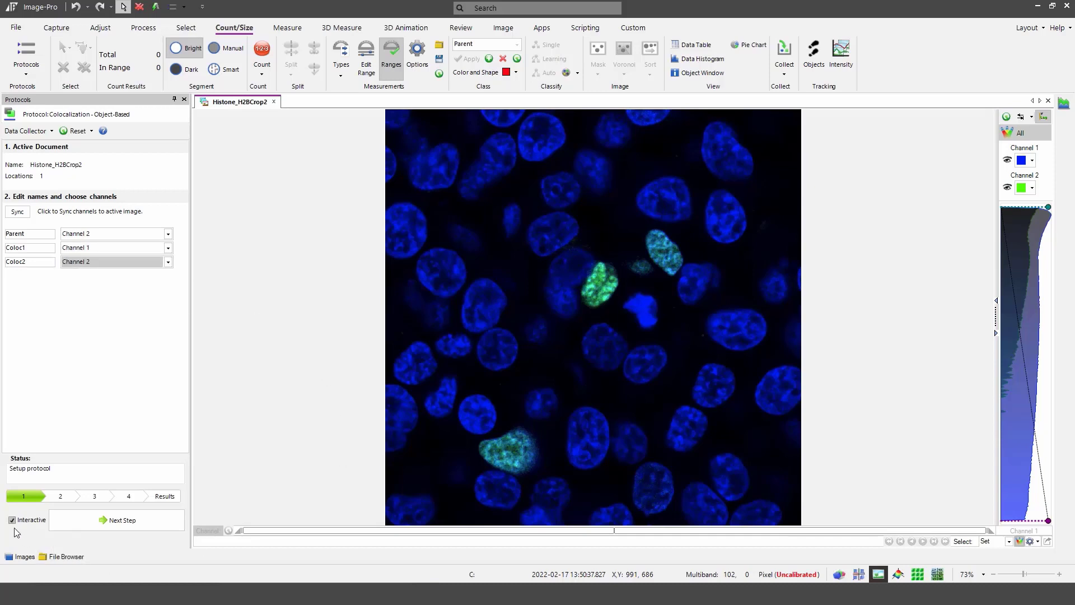
# Start the analysis, allowing the existing Data Collector data to be deleted, and set the start of the Parent threshold to 15.
pyautogui.click(109, 518)
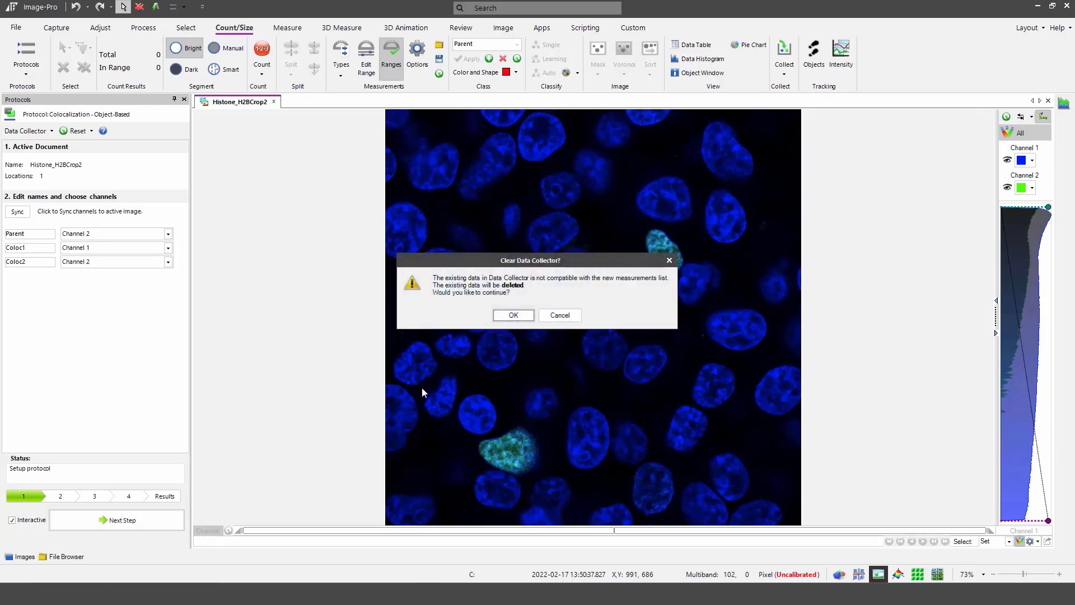
pyautogui.click(504, 316)
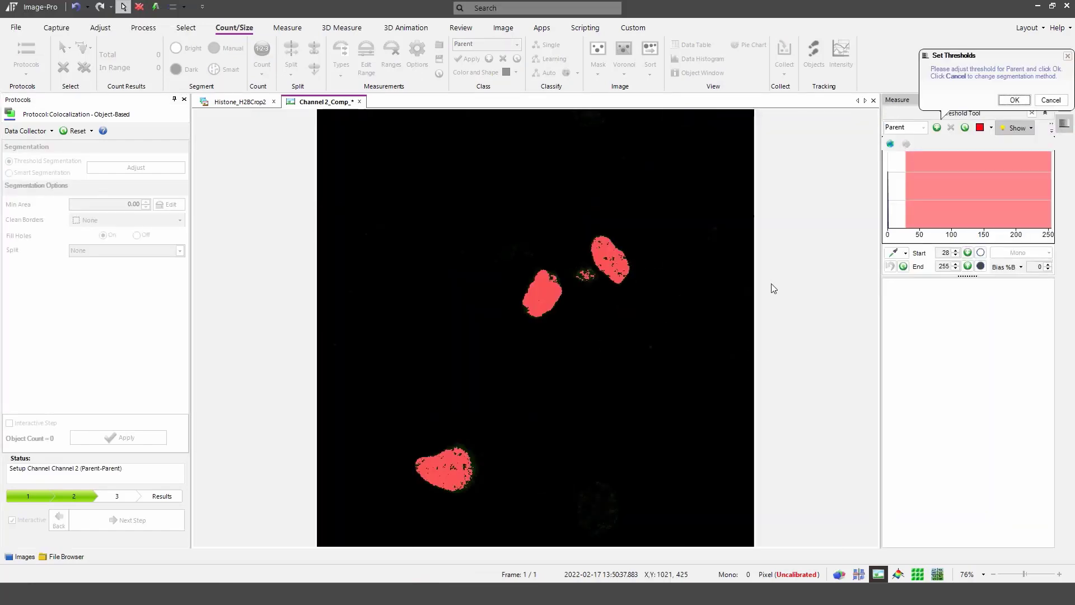
pyautogui.moveTo(908, 193); pyautogui.dragTo(896, 194)
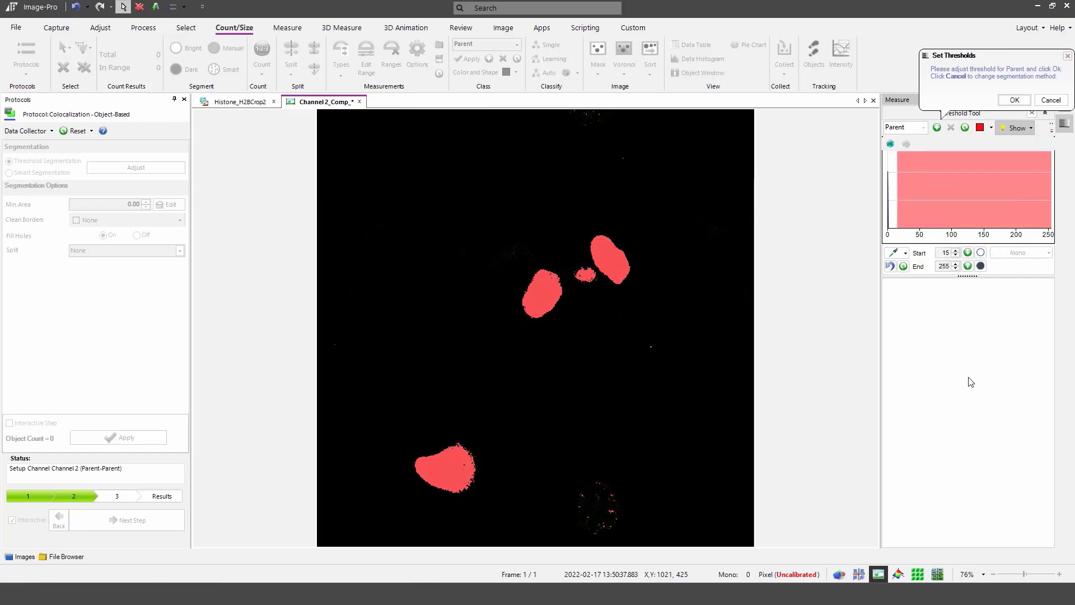
pyautogui.click(1015, 100)
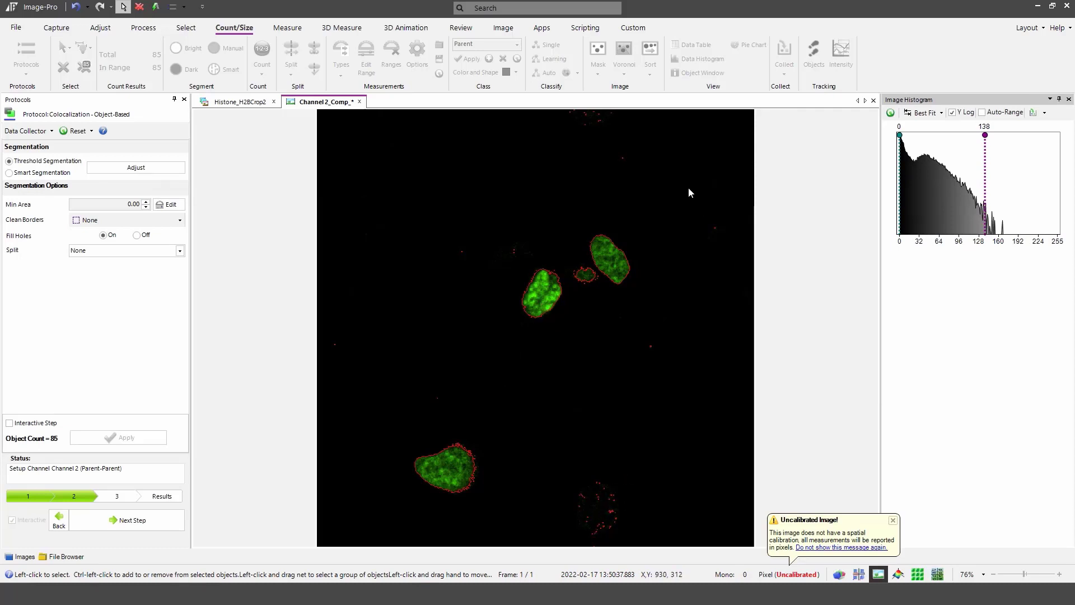
# Set the minimum area of the segmented parent objects to 200 and apply it.
pyautogui.click(112, 206)
pyautogui.write('200')
pyautogui.click(146, 205)
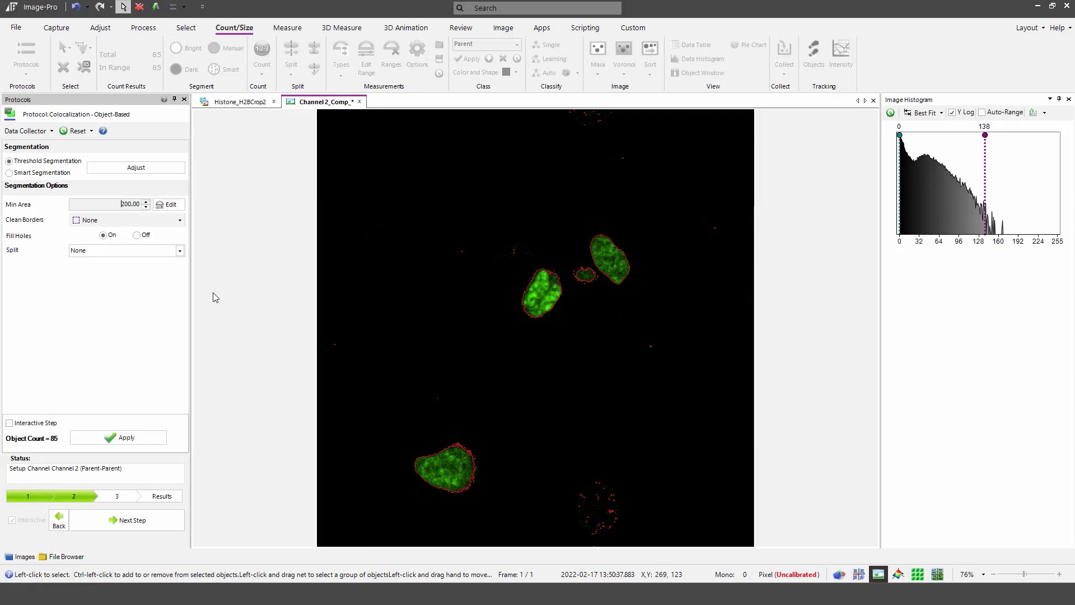
pyautogui.click(139, 439)
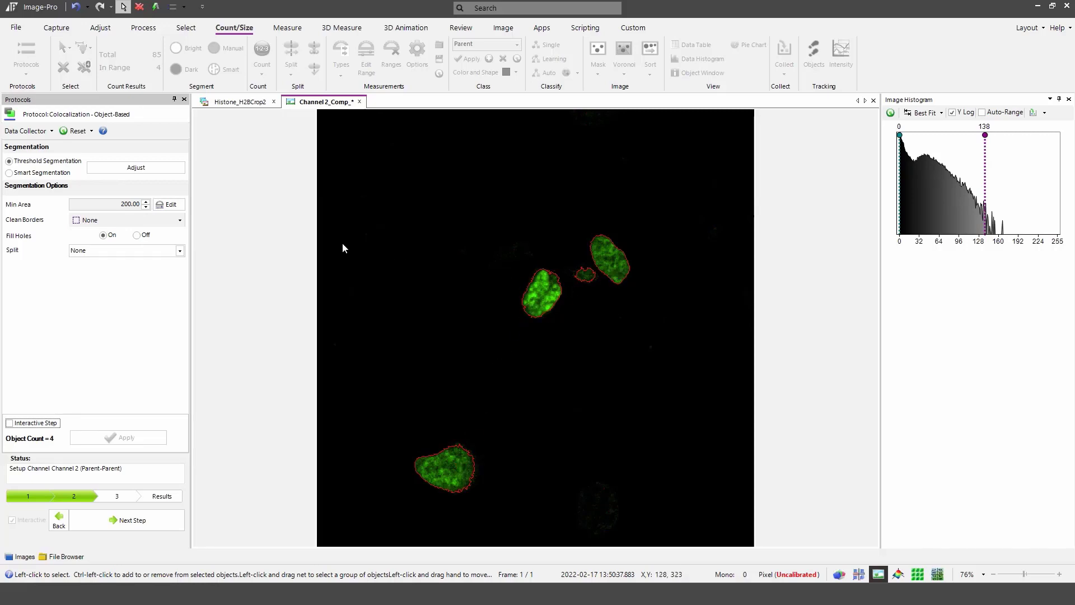
# Outline the dark background area in the image's upper-right corner to set the colocalization thresholds and proceed to the protocol results.
pyautogui.click(157, 518)
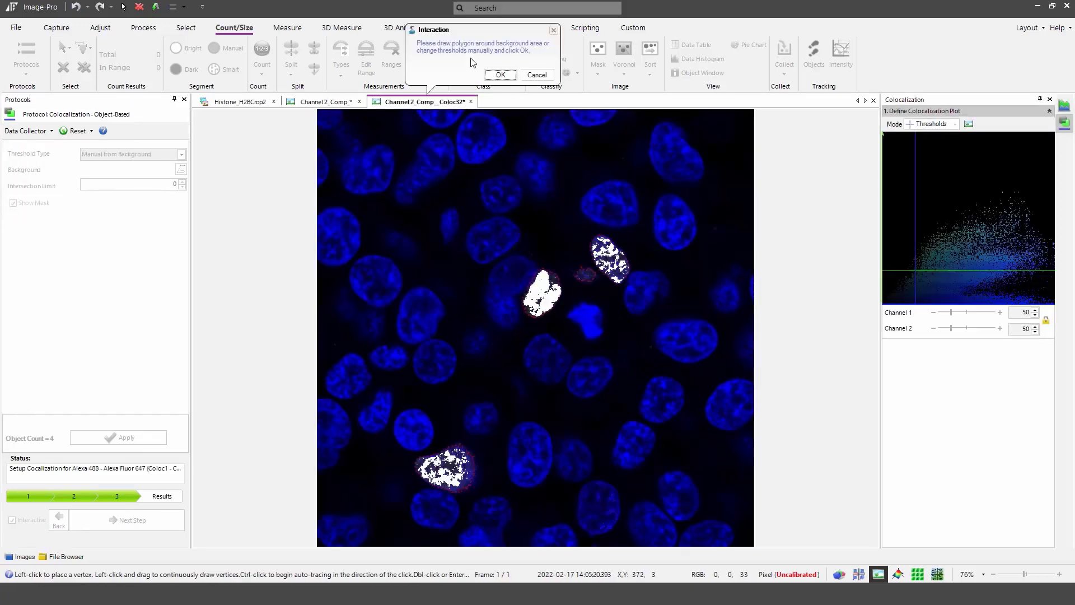
pyautogui.moveTo(722, 248)
pyautogui.mouseDown()
pyautogui.moveTo(754, 224)
pyautogui.moveTo(757, 114)
pyautogui.moveTo(695, 110)
pyautogui.moveTo(715, 175)
pyautogui.moveTo(710, 246)
pyautogui.mouseUp()
pyautogui.doubleClick(712, 245)
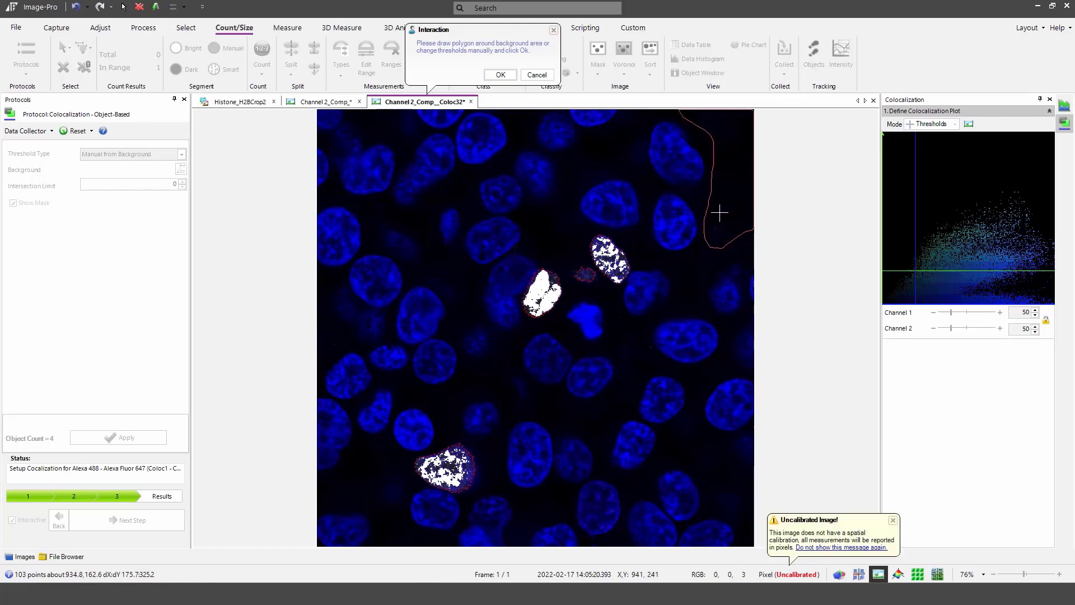
pyautogui.moveTo(738, 174)
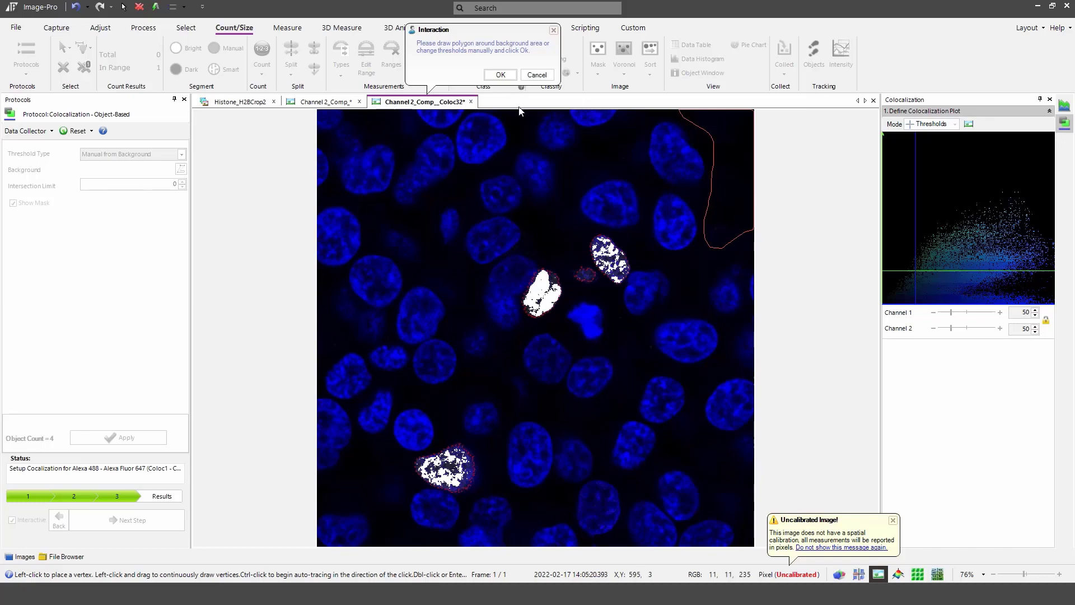
pyautogui.click(501, 73)
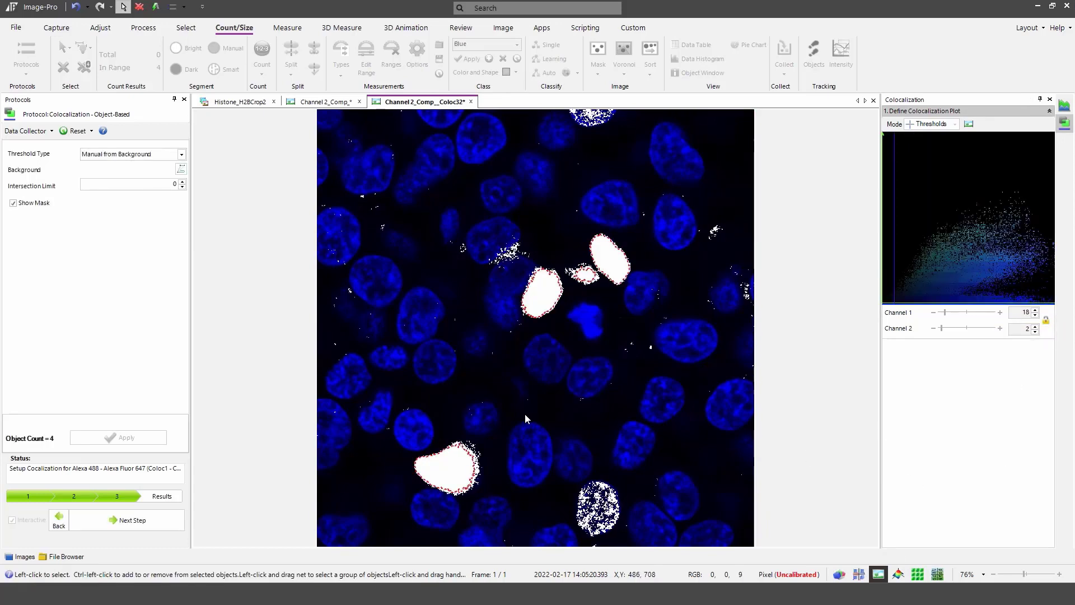
pyautogui.click(147, 523)
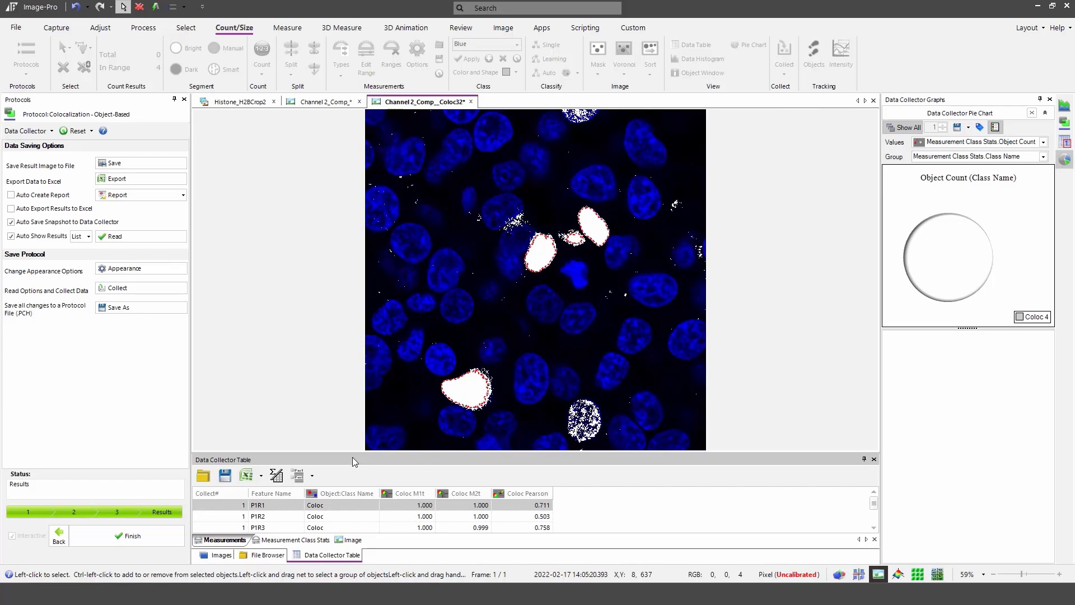
# Enlarge the Data Collector table to examine each object's measurements, and read the image-level Interpretation in a floating table with that column widened.
pyautogui.moveTo(356, 452); pyautogui.dragTo(359, 361)
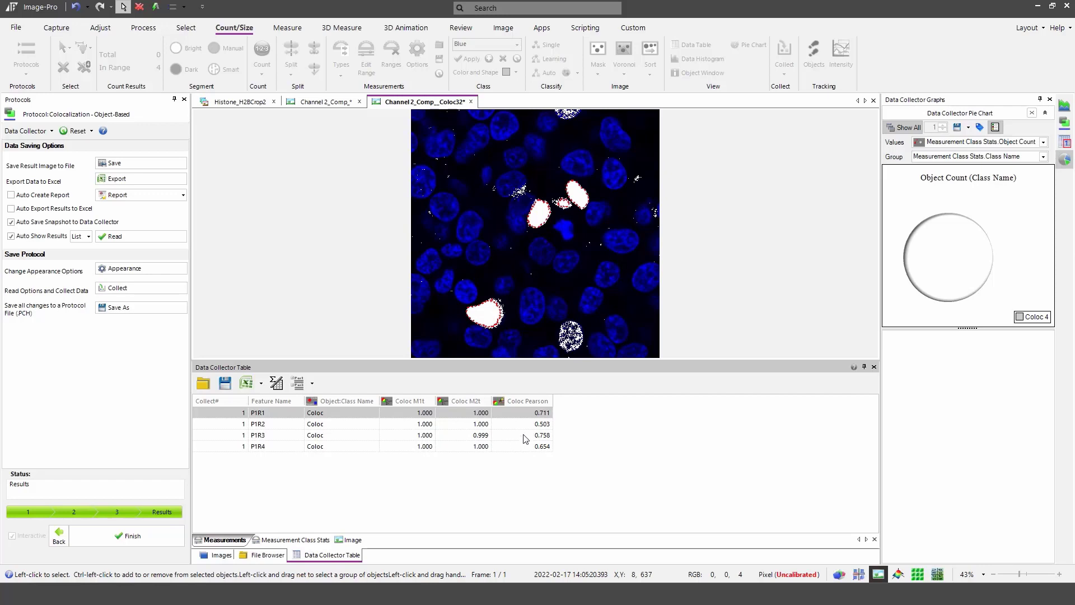
pyautogui.click(353, 540)
pyautogui.moveTo(563, 364); pyautogui.dragTo(429, 288)
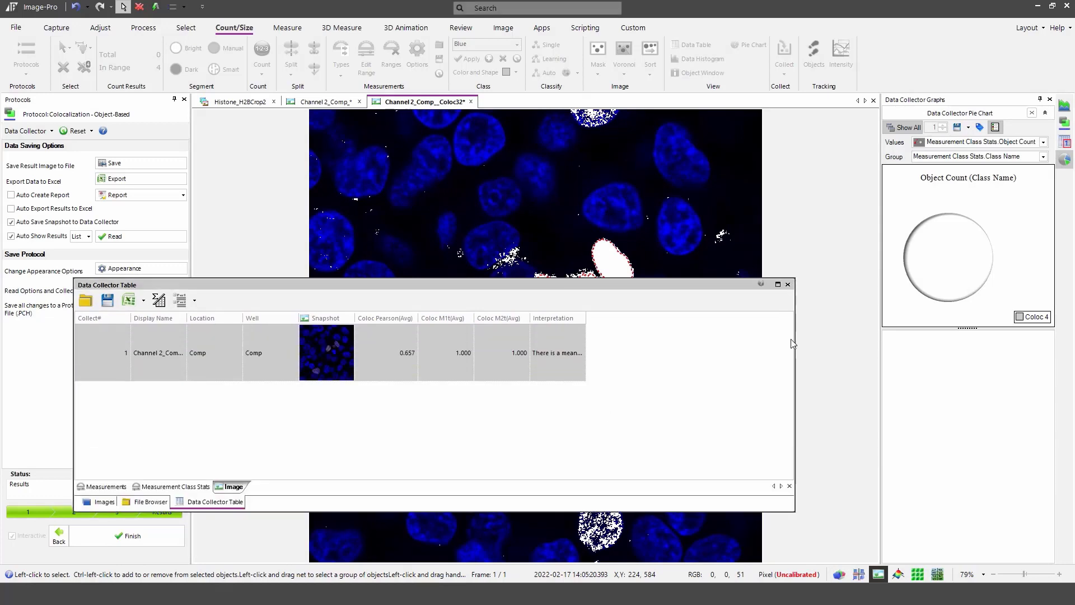
pyautogui.moveTo(795, 343); pyautogui.dragTo(1012, 345)
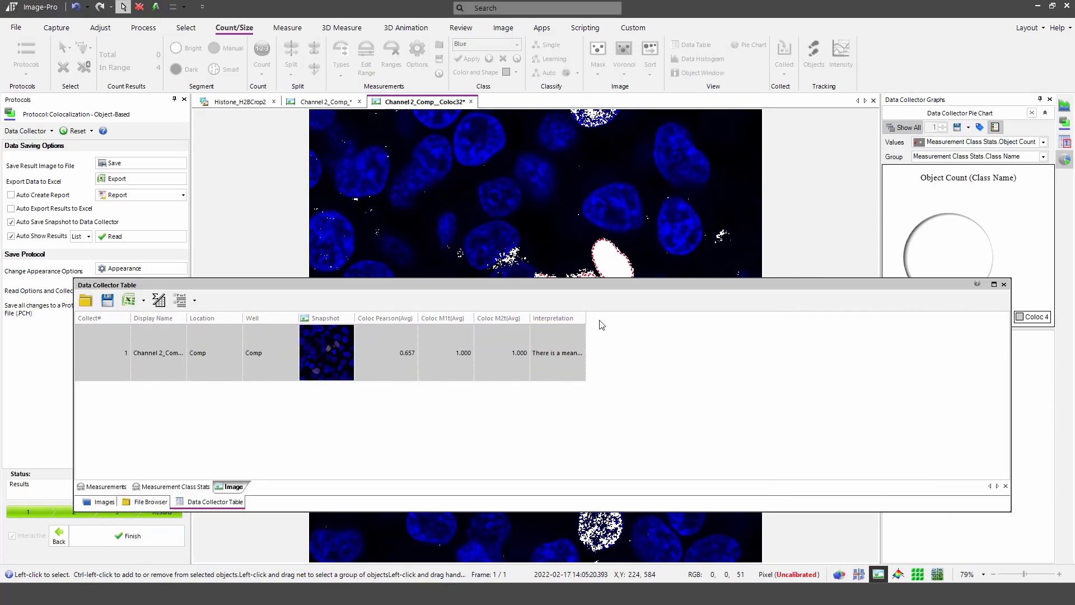
pyautogui.moveTo(586, 319); pyautogui.dragTo(991, 328)
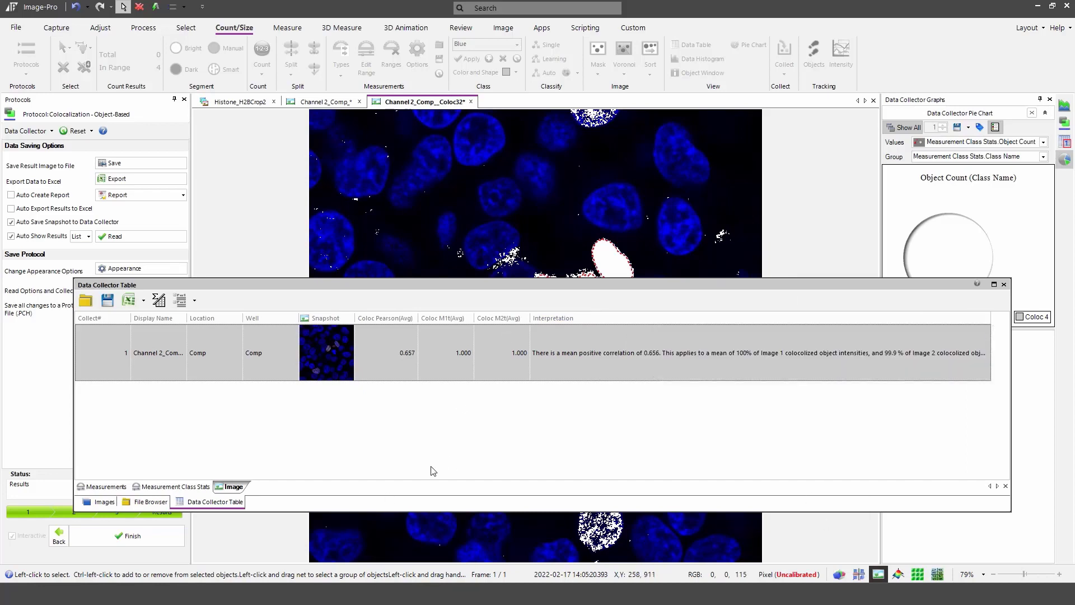
# Widen the floating Data Collector table and its Interpretation column to read more of the image-level interpretation.
pyautogui.moveTo(480, 286); pyautogui.dragTo(428, 284)
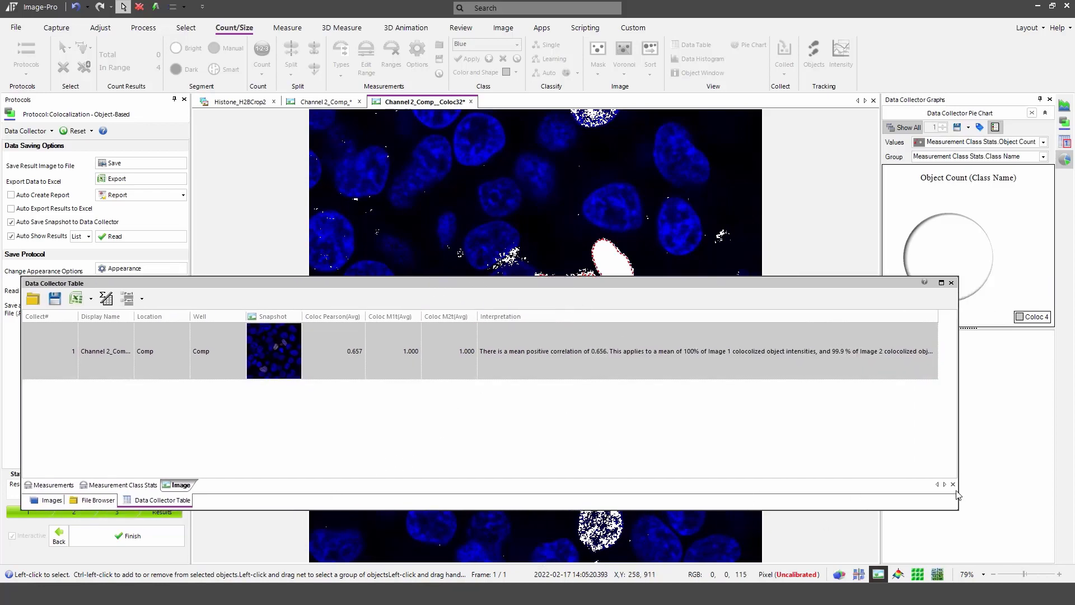
pyautogui.moveTo(958, 406); pyautogui.dragTo(1072, 412)
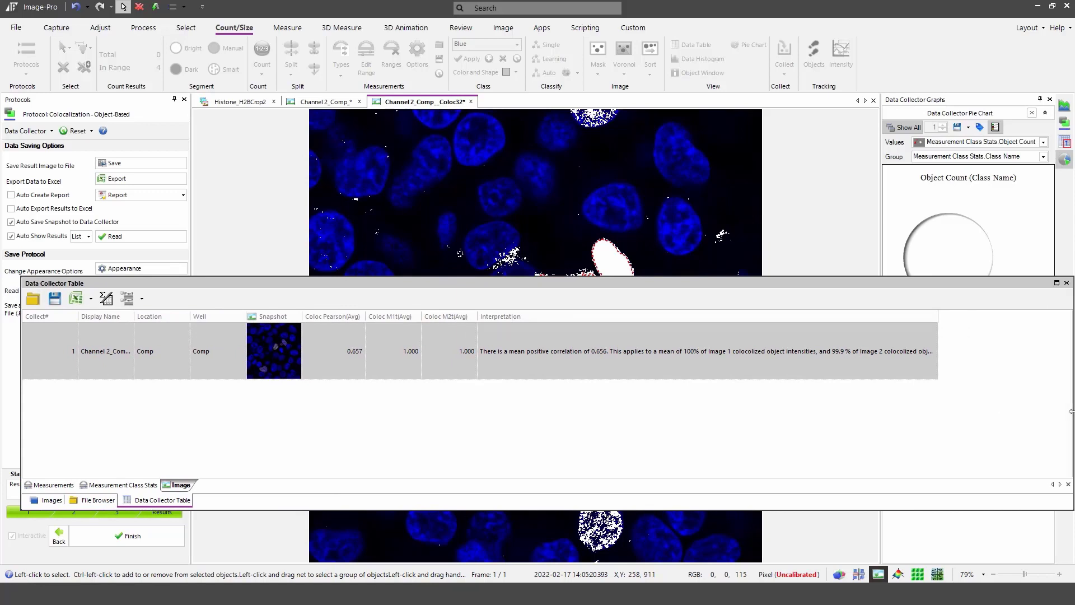
pyautogui.moveTo(938, 317); pyautogui.dragTo(1017, 322)
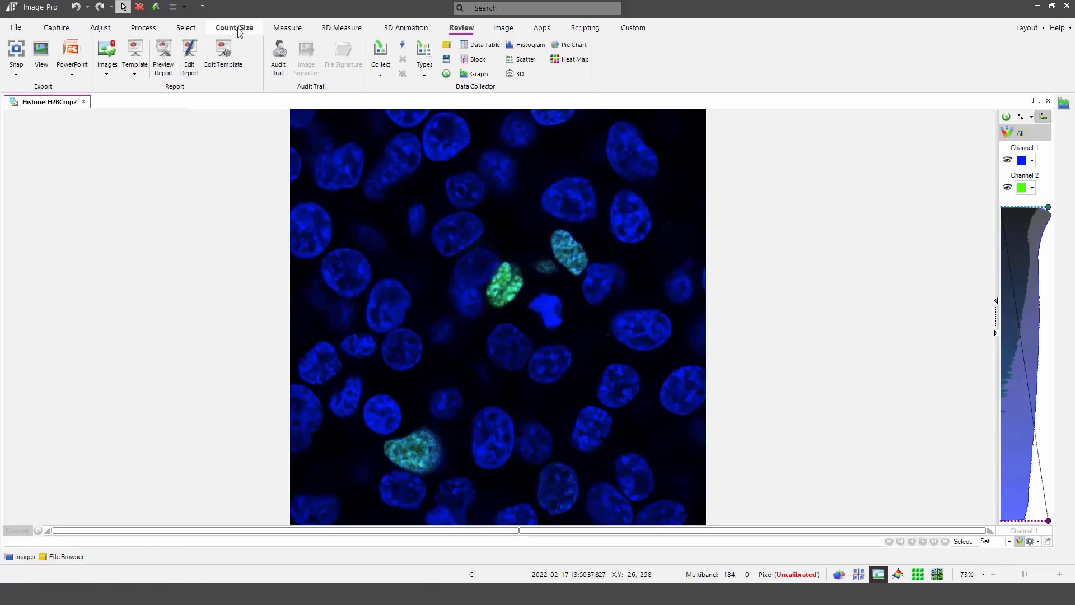
# Load the default image-based Colocalization protocol for Histone_H2BCrop2 and sync its channels to the active image.
pyautogui.click(234, 27)
pyautogui.click(26, 53)
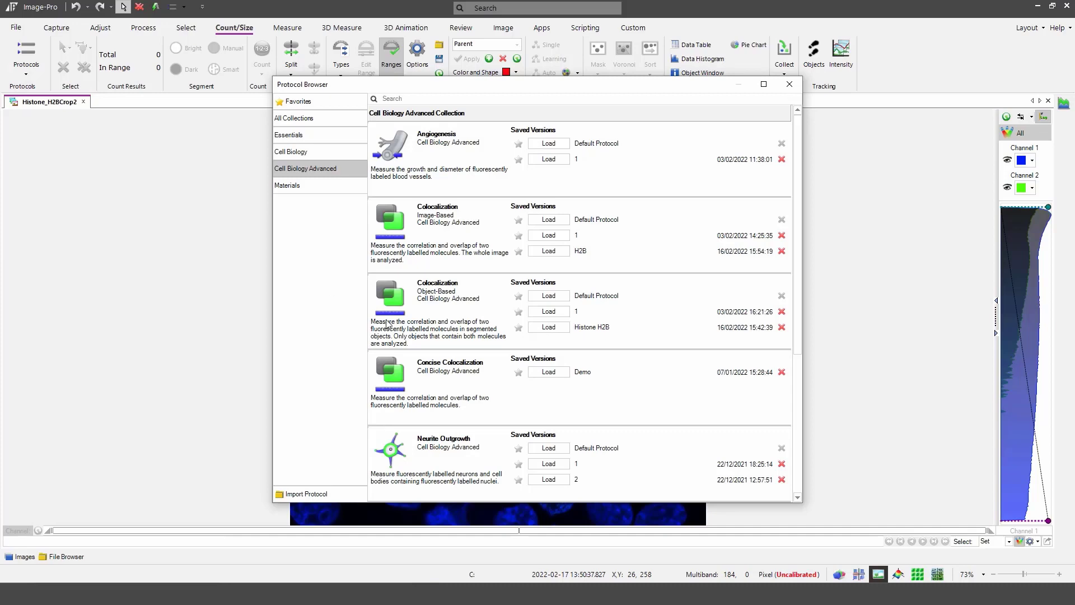
pyautogui.click(556, 224)
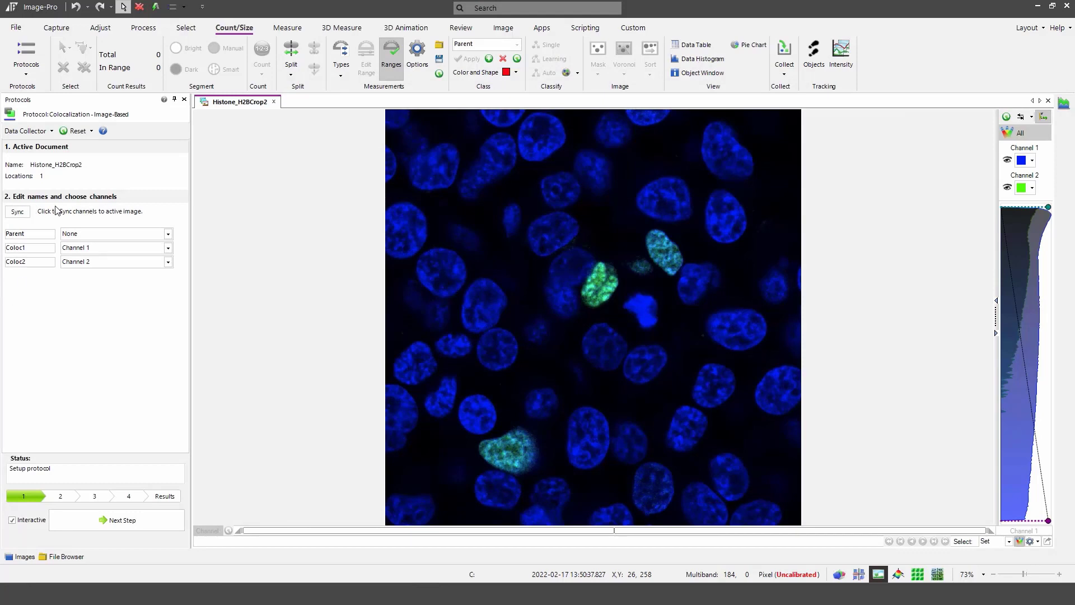
pyautogui.click(17, 211)
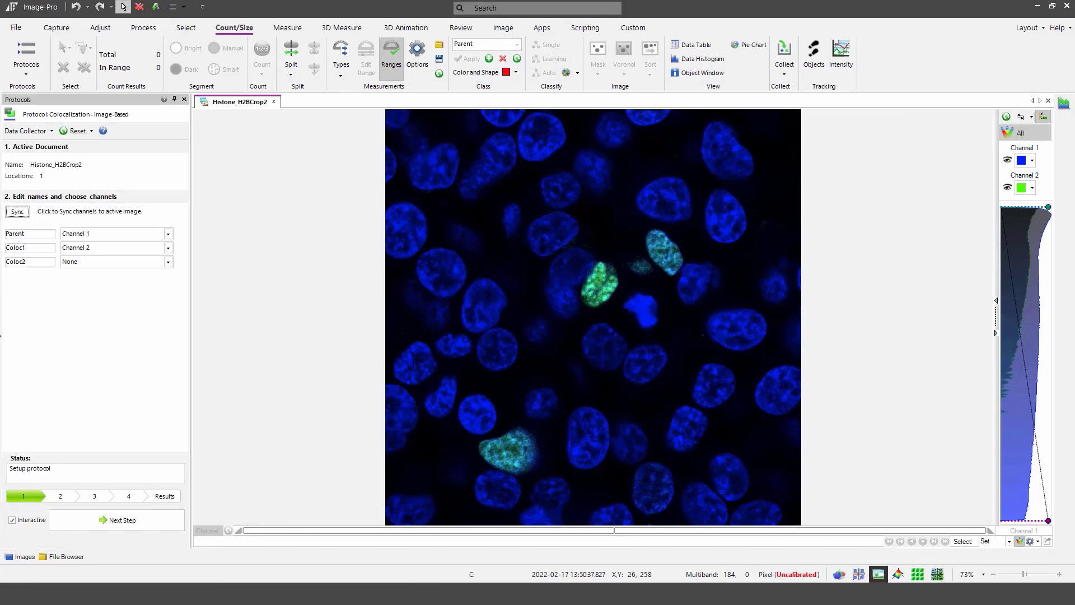
# Assign Channel 2 to Parent, Channel 1 to Coloc1 and Channel 2 to Coloc2 in the image-based protocol.
pyautogui.click(168, 233)
pyautogui.click(157, 249)
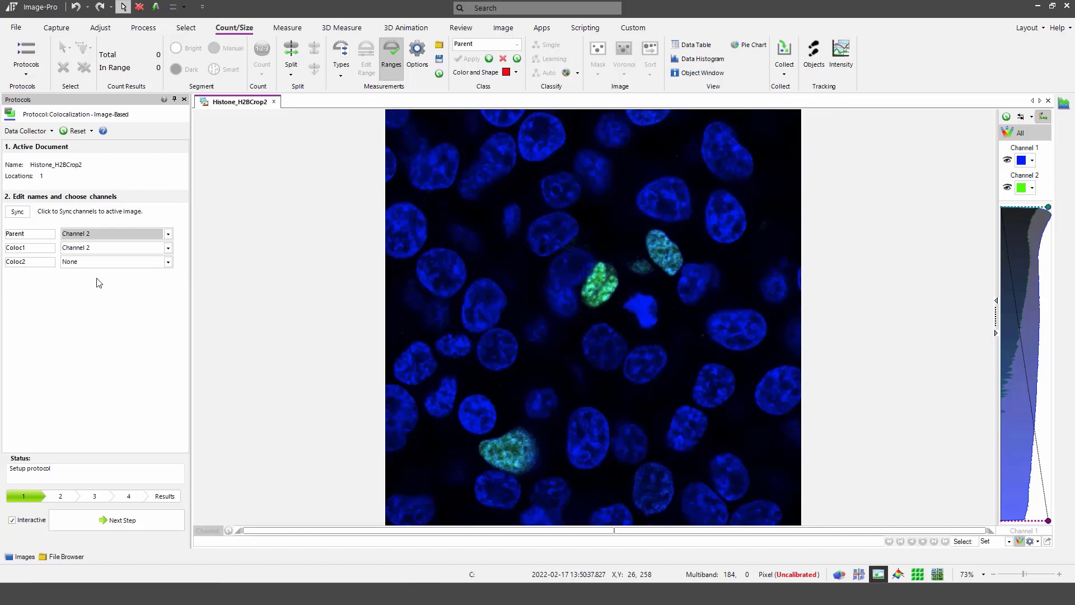
pyautogui.click(169, 250)
pyautogui.click(153, 257)
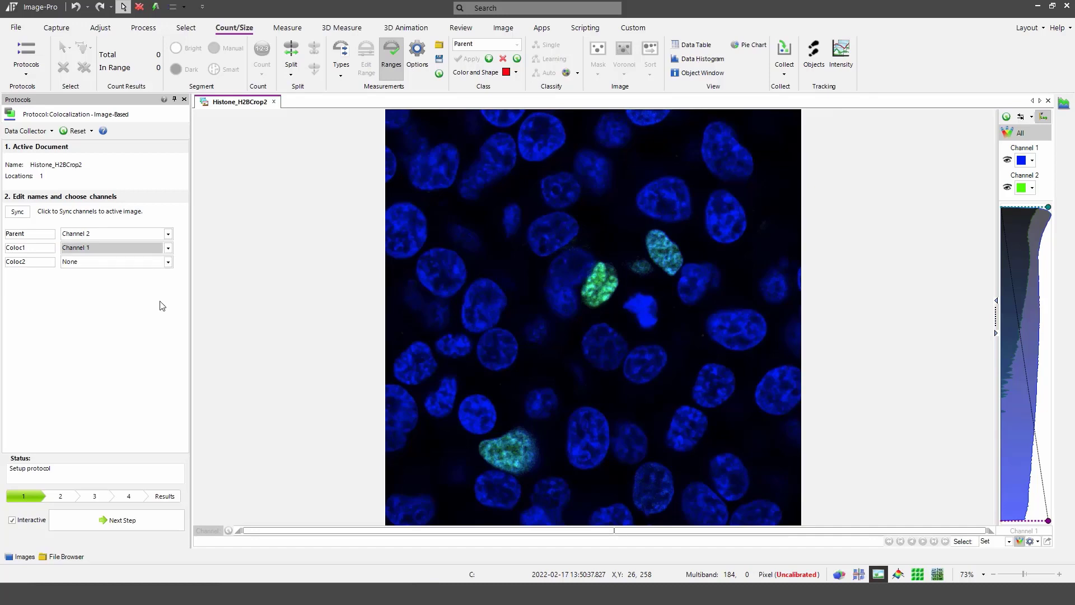
pyautogui.click(168, 262)
pyautogui.click(142, 284)
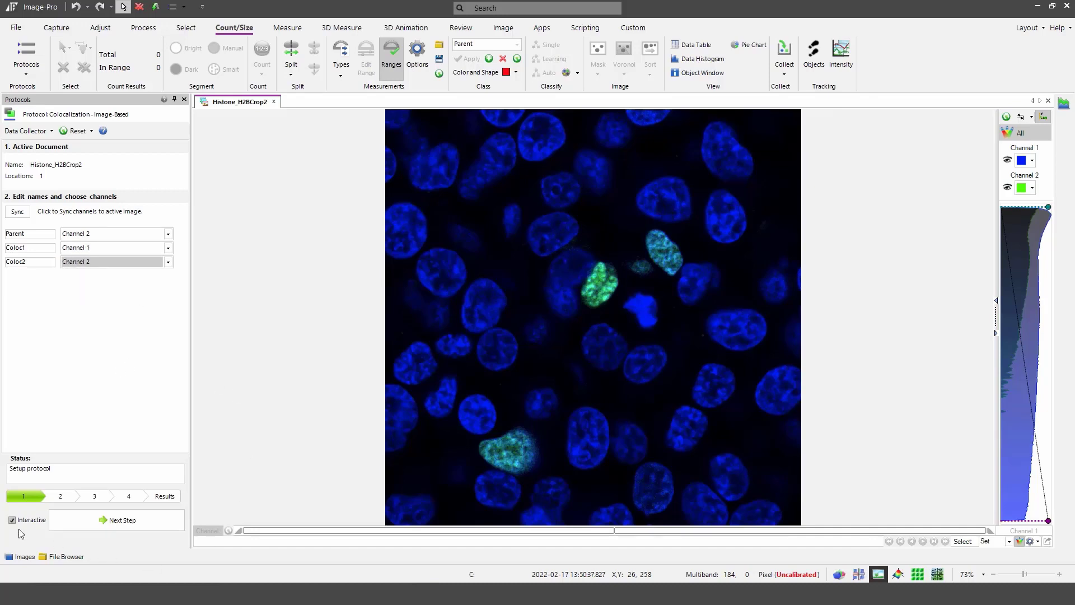
# Start the image-based analysis and set the start of the Parent threshold to 15.
pyautogui.click(127, 521)
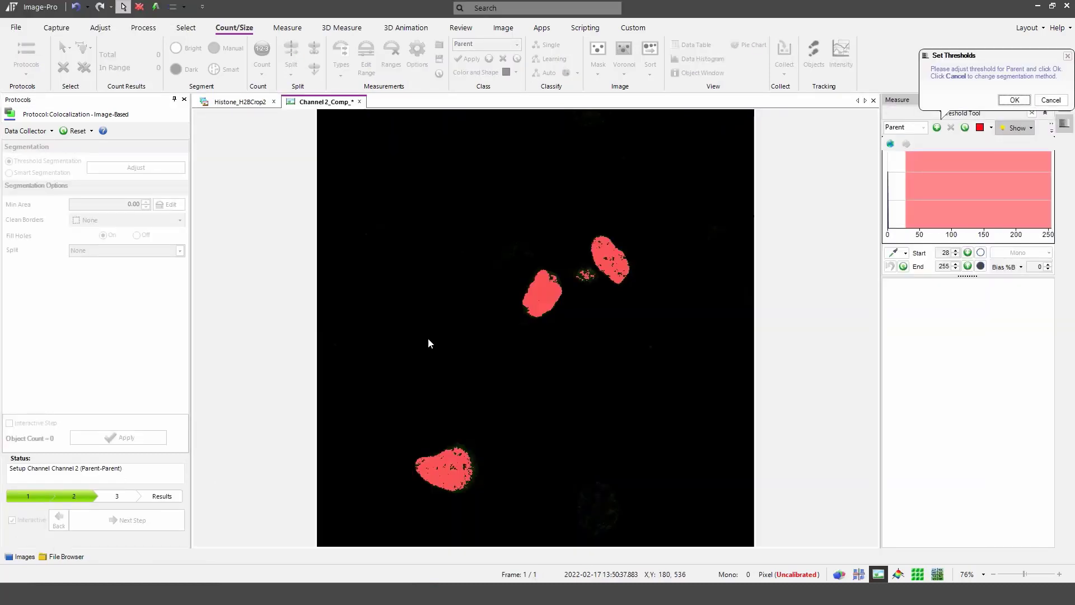
pyautogui.moveTo(906, 194); pyautogui.dragTo(897, 196)
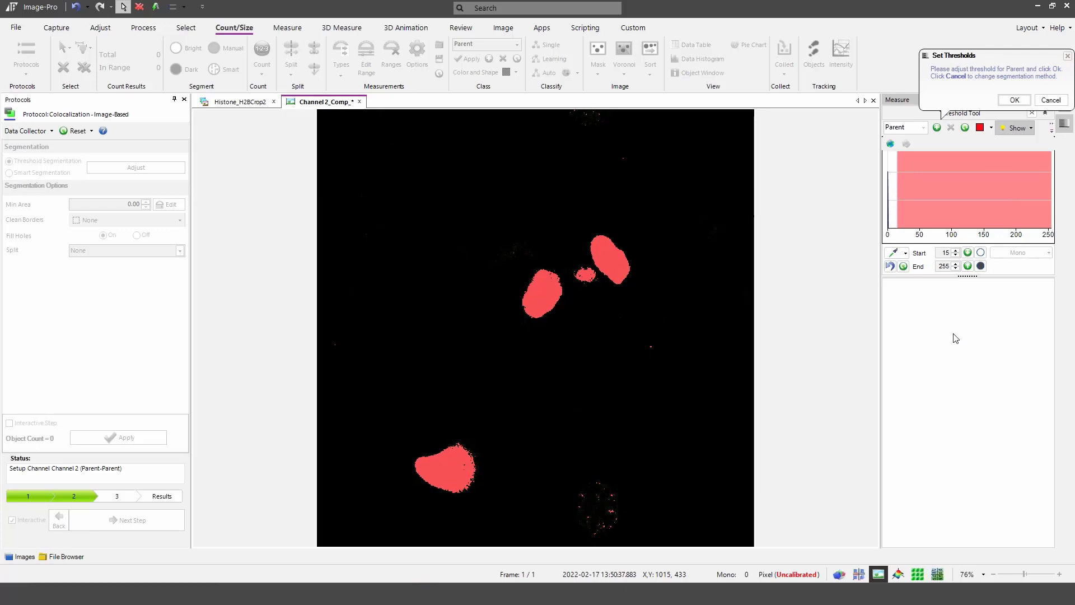
pyautogui.click(1014, 100)
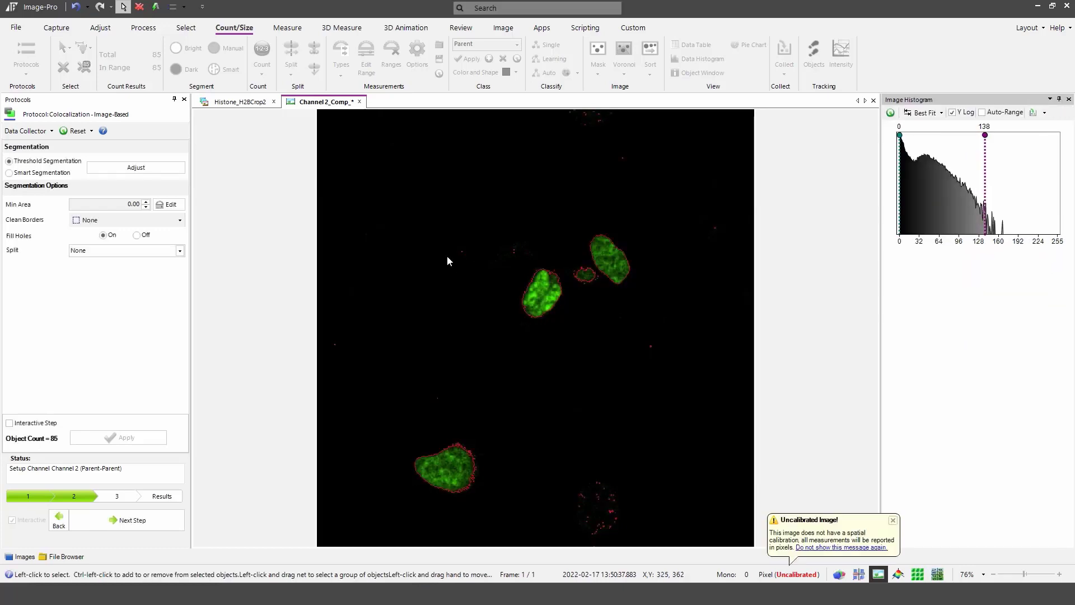
# Set the minimum area to 200 for the segmented parent objects in the image-based protocol and apply it.
pyautogui.click(130, 204)
pyautogui.write('200')
pyautogui.press('Return')
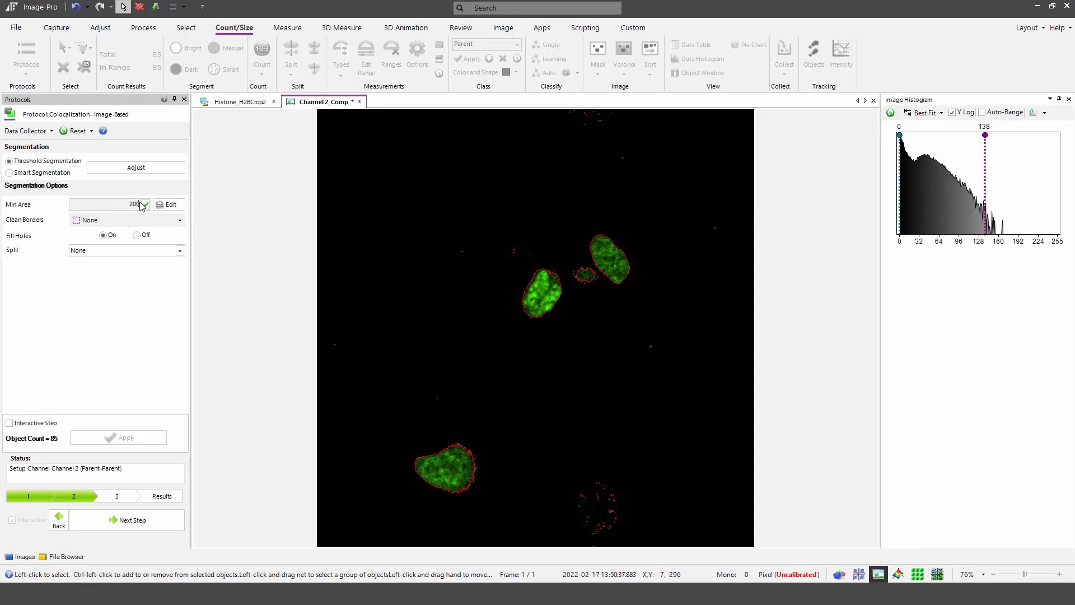
pyautogui.click(128, 437)
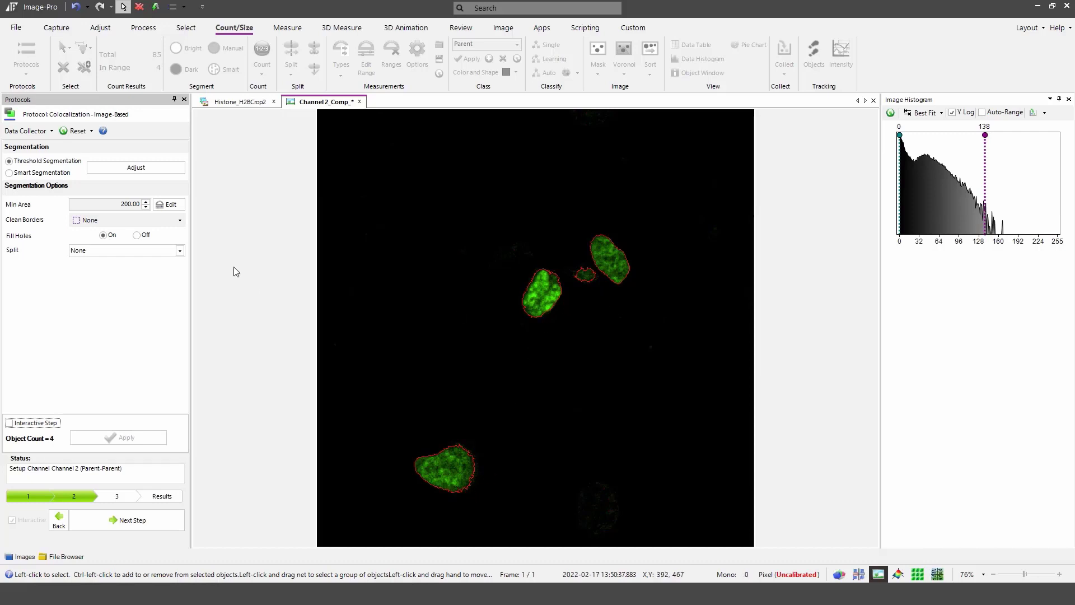
# Set the colocalization thresholds manually to 18 for Channel 1 and 2 for Channel 2, and proceed to the protocol results.
pyautogui.click(117, 522)
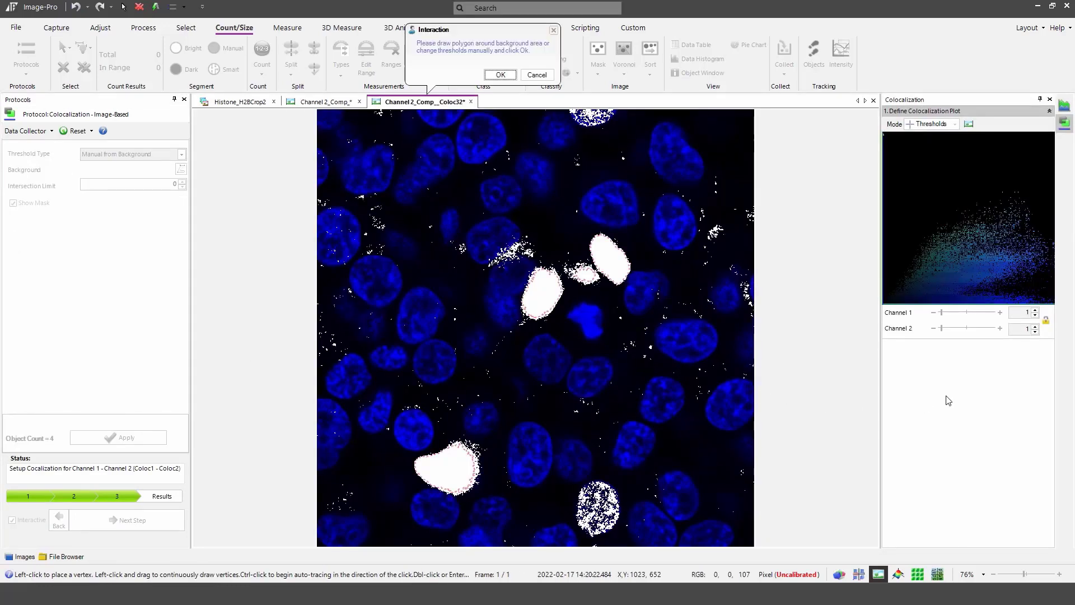
pyautogui.click(1014, 314)
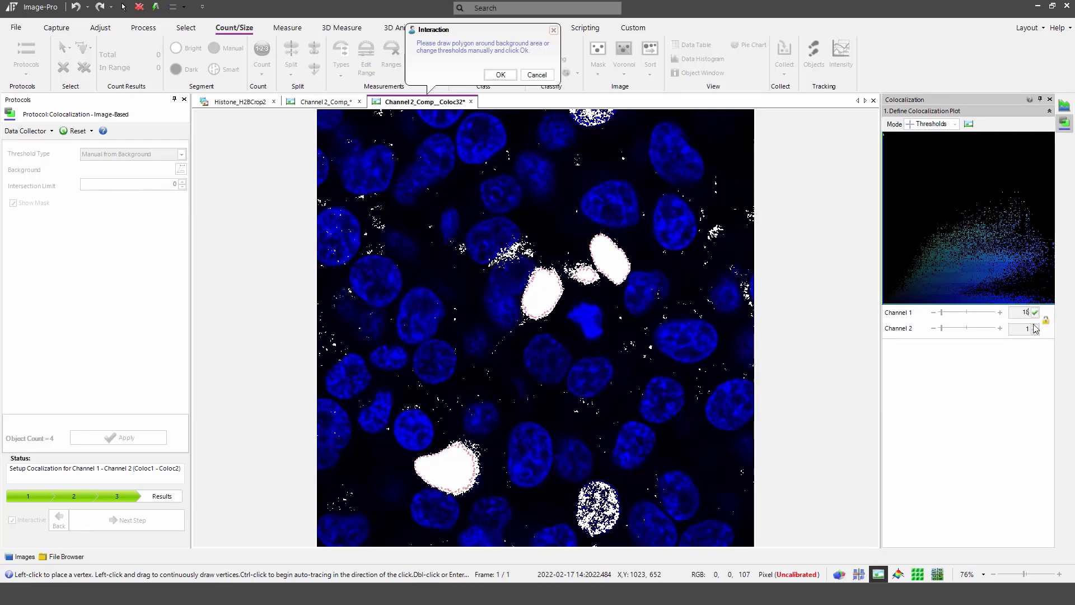
pyautogui.click(1023, 329)
pyautogui.write('3')
pyautogui.click(1034, 332)
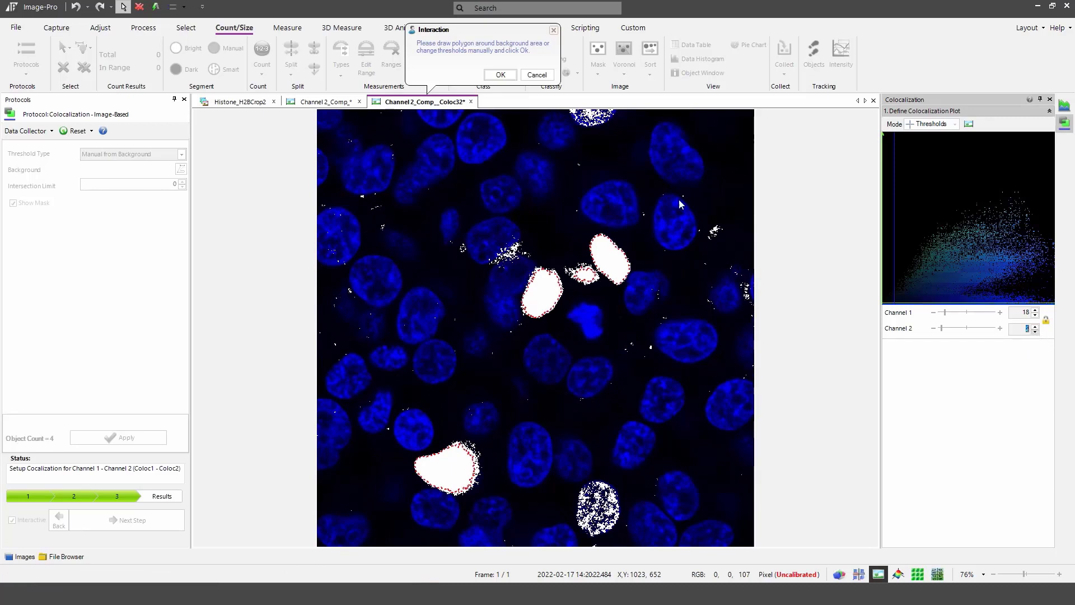
pyautogui.click(499, 74)
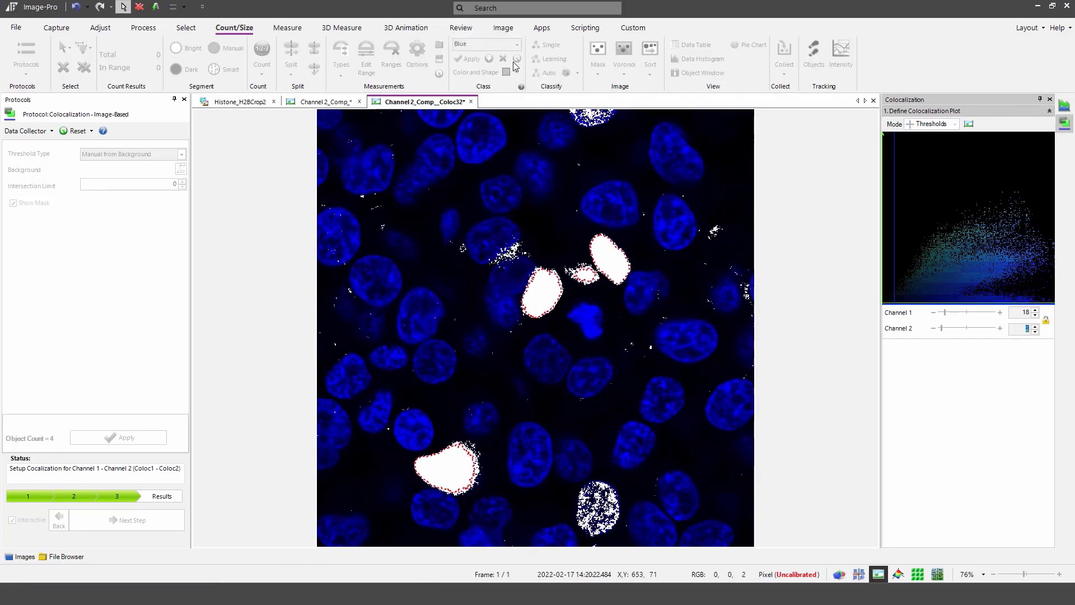
pyautogui.click(128, 525)
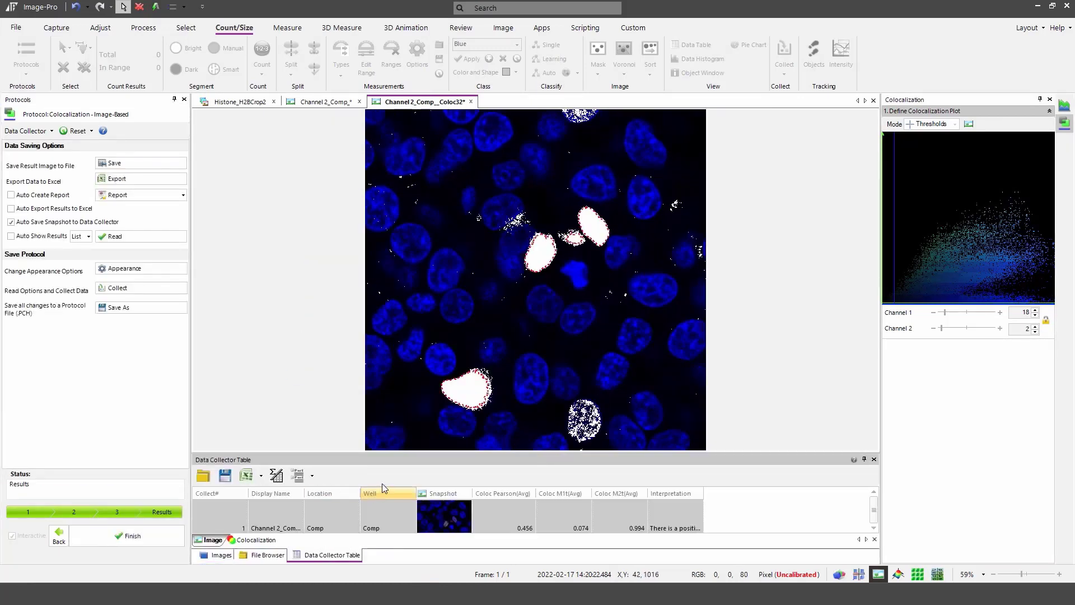
# Float and enlarge the Data Collector table with a widened Interpretation column to examine the image-based colocalization coefficients and interpretation.
pyautogui.moveTo(395, 462); pyautogui.dragTo(374, 270)
pyautogui.moveTo(383, 353); pyautogui.dragTo(382, 537)
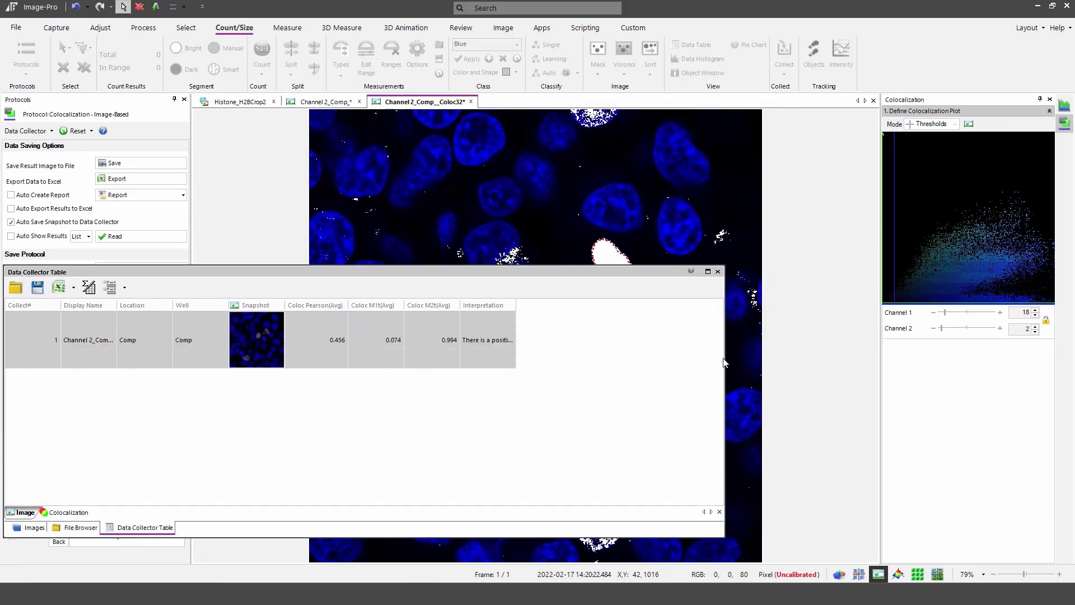
pyautogui.moveTo(724, 359); pyautogui.dragTo(1039, 358)
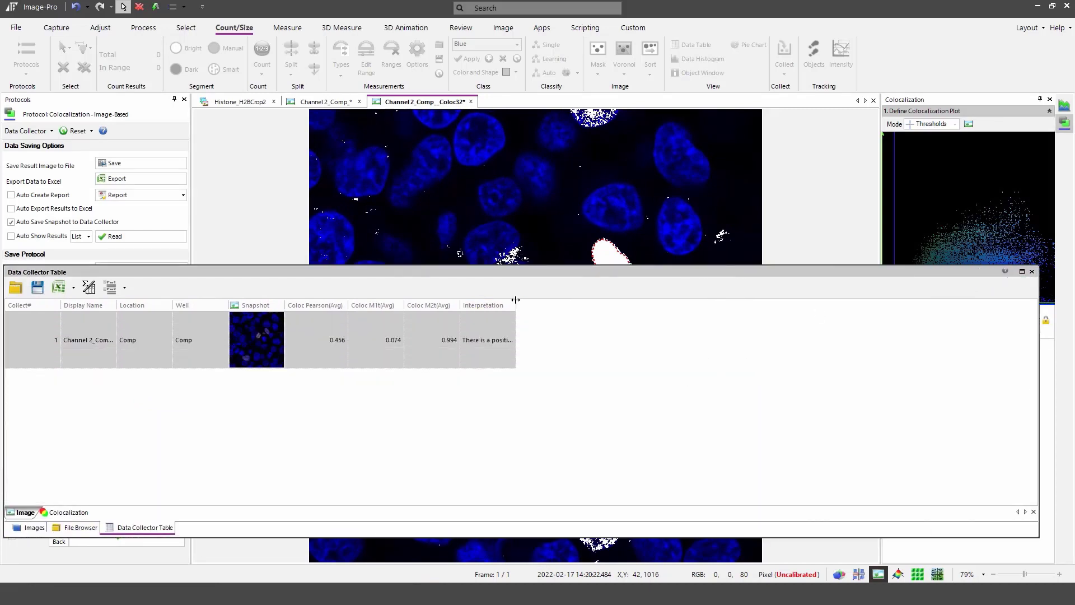
pyautogui.moveTo(515, 305); pyautogui.dragTo(1016, 307)
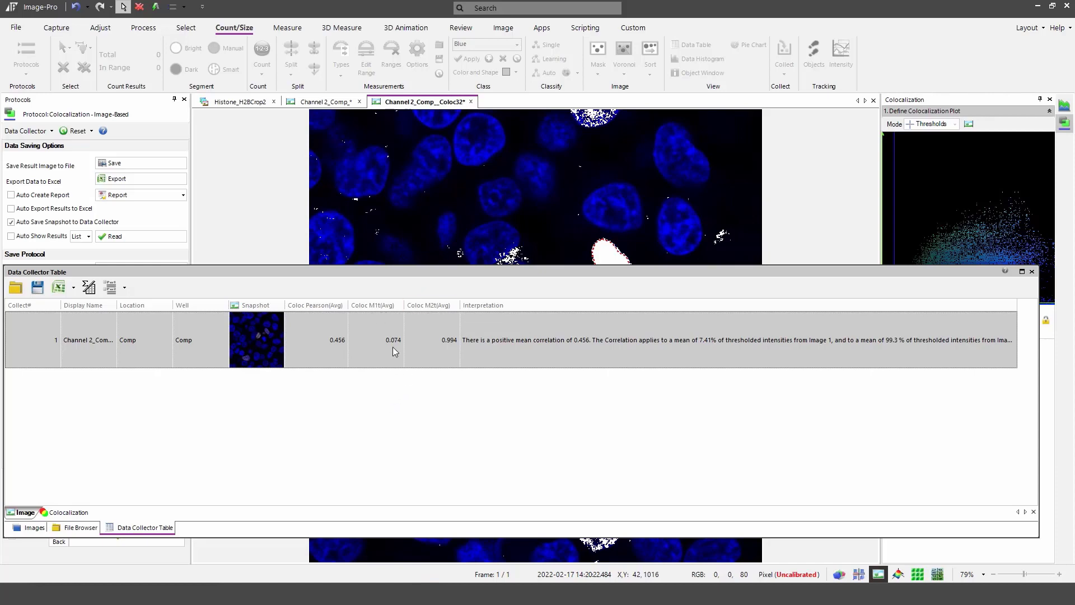
pyautogui.moveTo(463, 280); pyautogui.dragTo(456, 351)
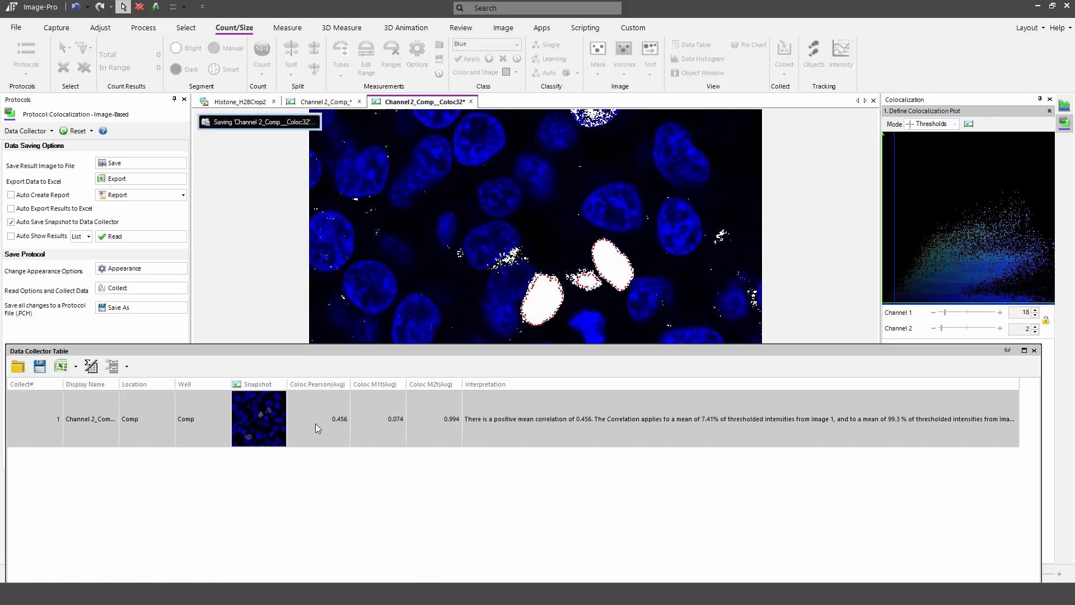
pyautogui.moveTo(566, 350); pyautogui.dragTo(534, 475)
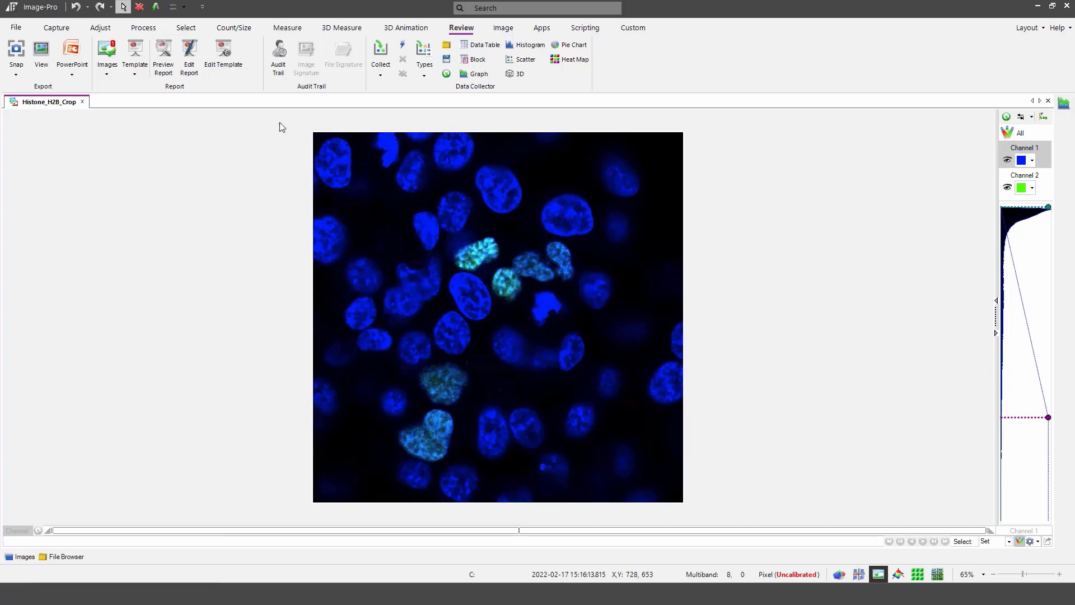
# Load the object-based Colocalization protocol for the Histone_H2B_Crop image and sync its channels to the active image.
pyautogui.click(241, 28)
pyautogui.click(26, 52)
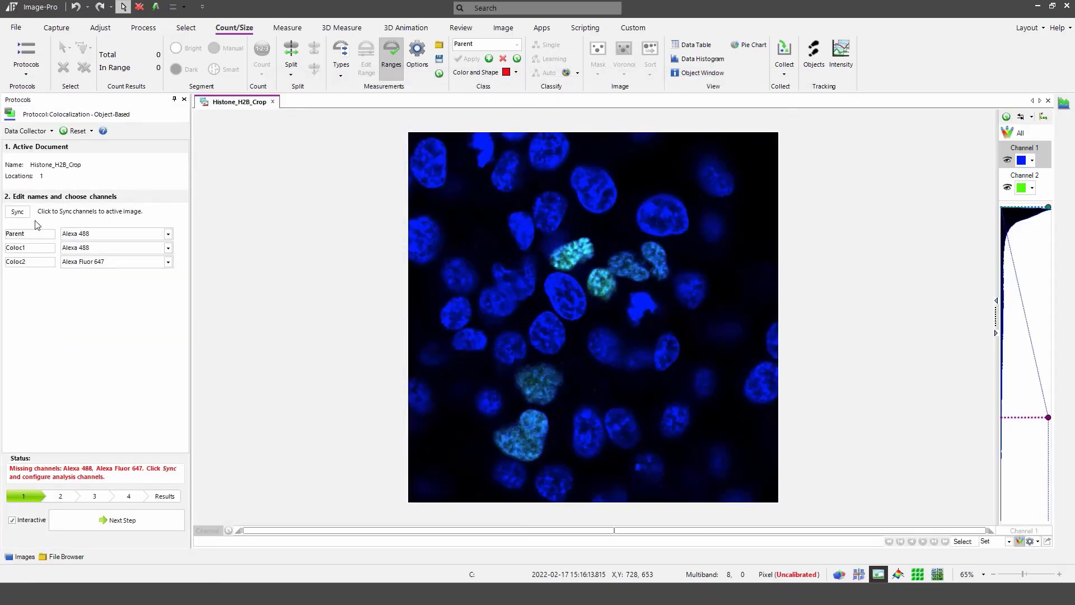
pyautogui.click(17, 212)
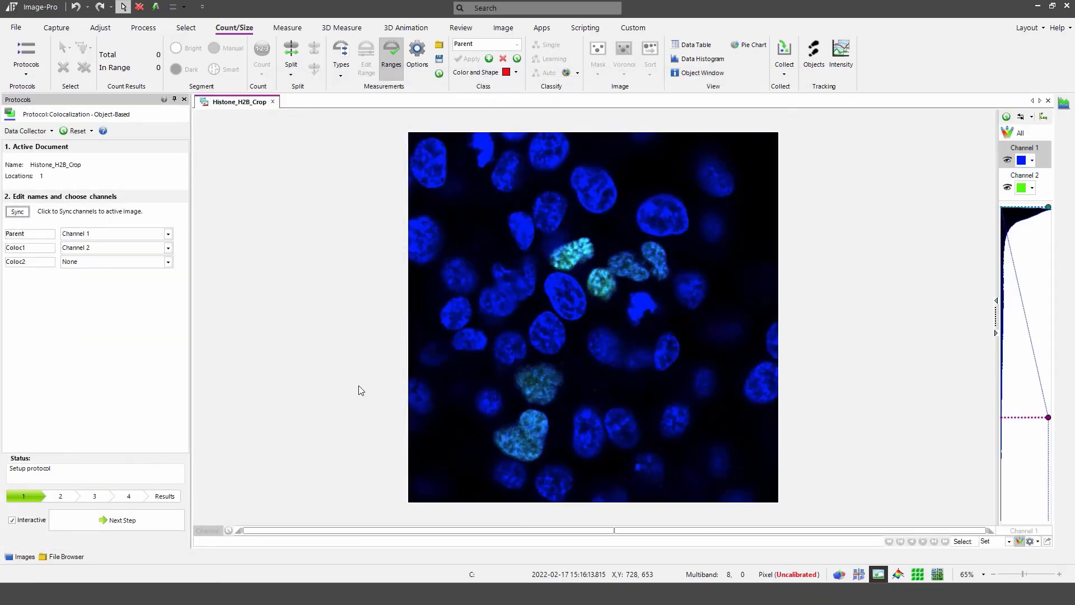
# Assign Channel 2 to Parent, Channel 1 to Coloc1 and Channel 2 to Coloc2 in the object-based protocol.
pyautogui.click(167, 234)
pyautogui.click(156, 256)
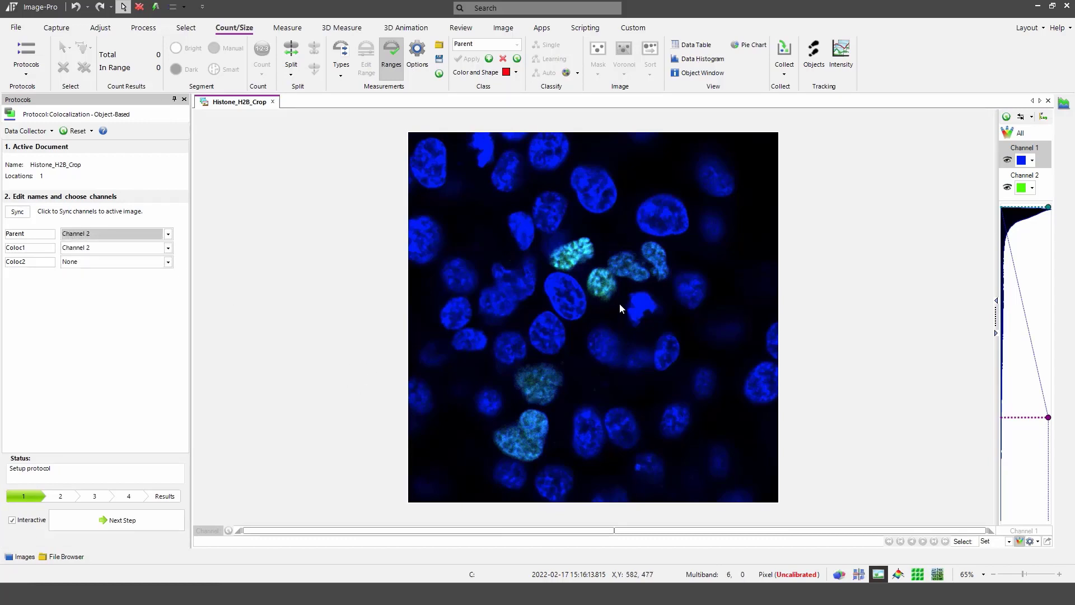
pyautogui.click(168, 252)
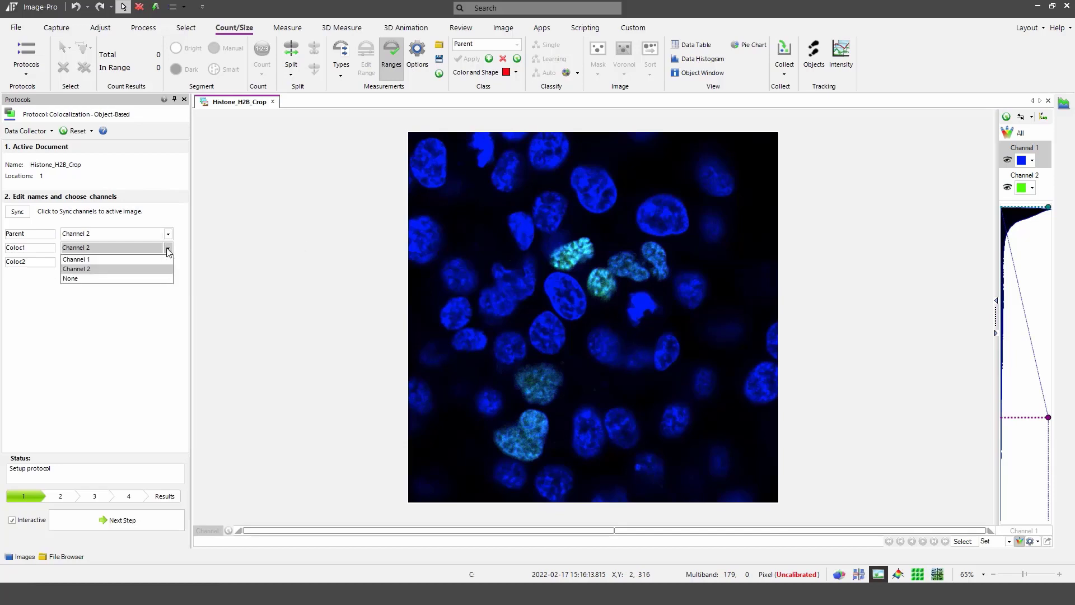
pyautogui.click(160, 269)
pyautogui.click(169, 263)
pyautogui.click(157, 282)
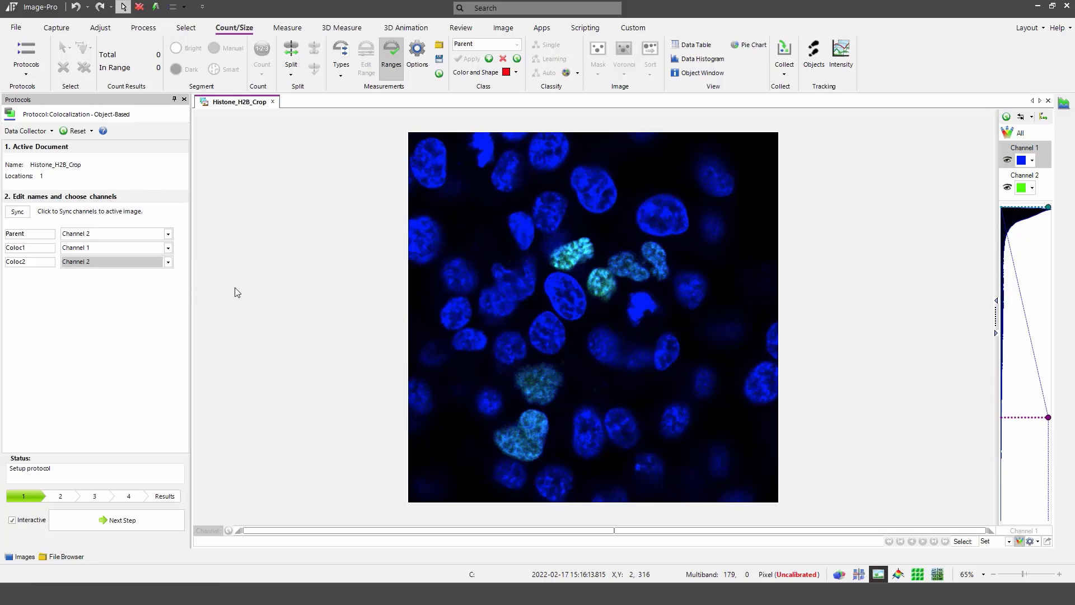
# Start the object-based analysis and set the start of the Parent threshold to 9.
pyautogui.click(100, 524)
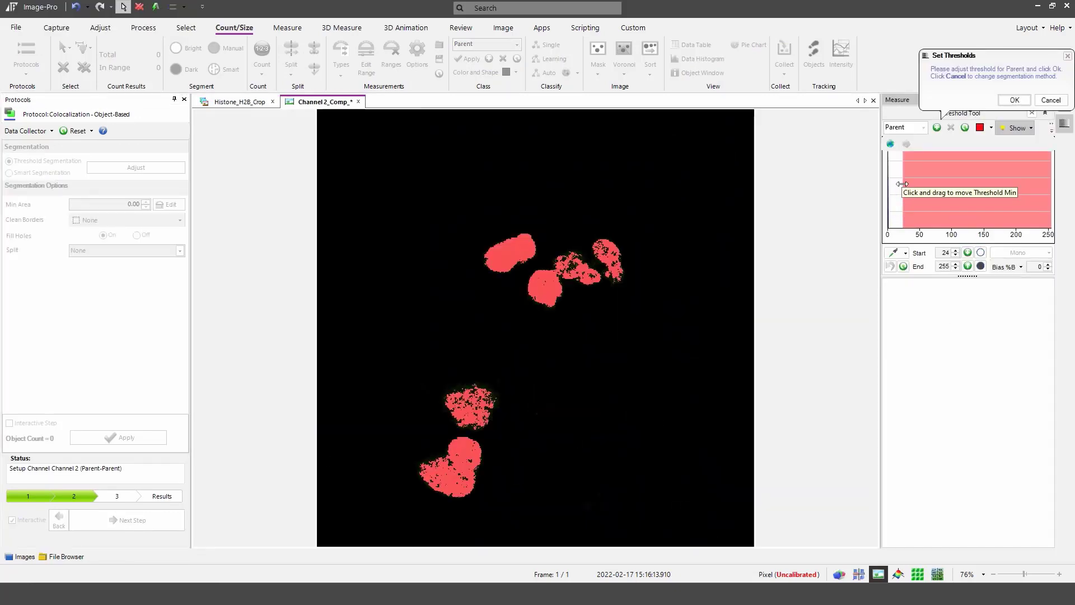
pyautogui.moveTo(900, 185); pyautogui.dragTo(893, 186)
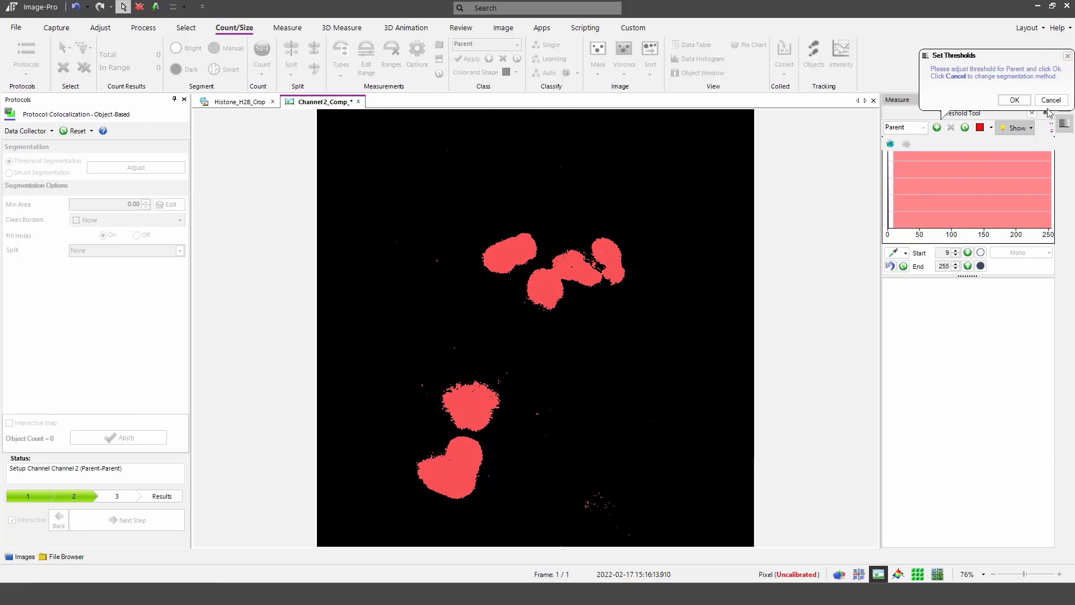
pyautogui.click(1014, 99)
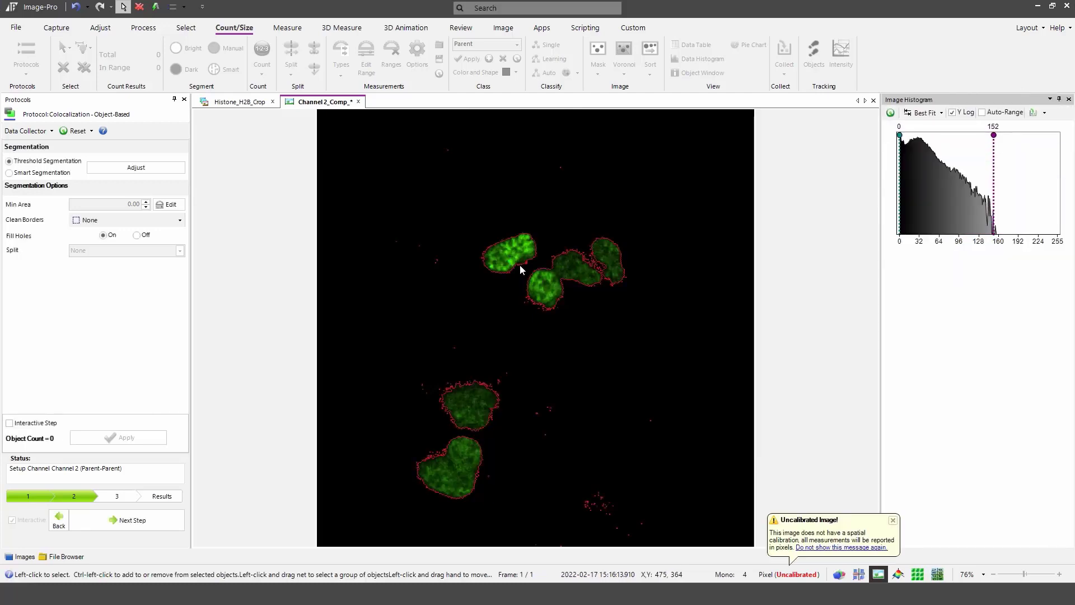
# Set the minimum area of the Histone_H2B_Crop parent objects to 200 and apply it.
pyautogui.moveTo(141, 205); pyautogui.dragTo(90, 215)
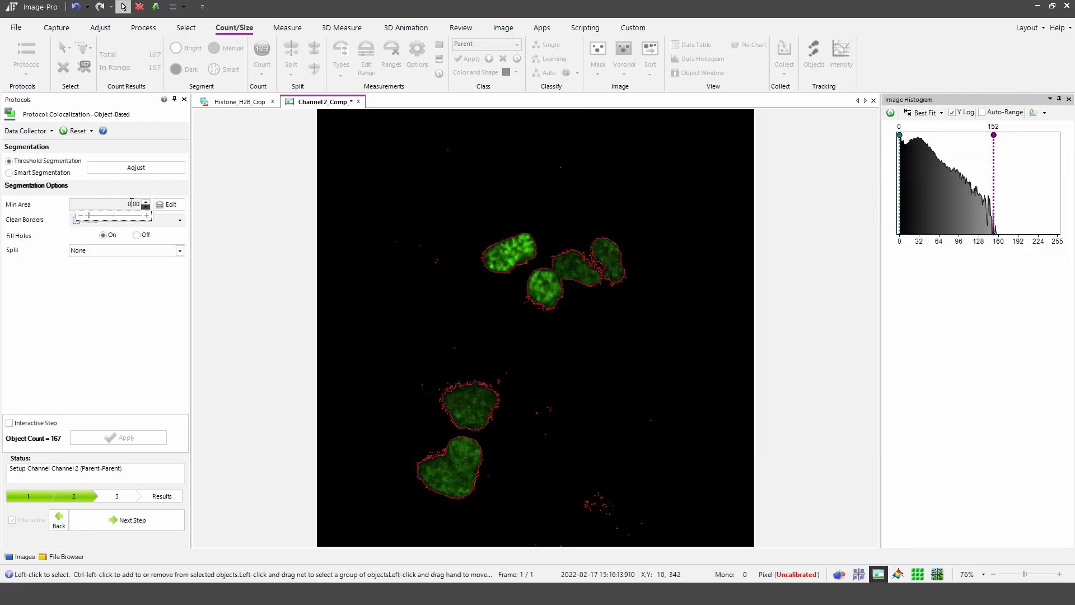
pyautogui.write('200')
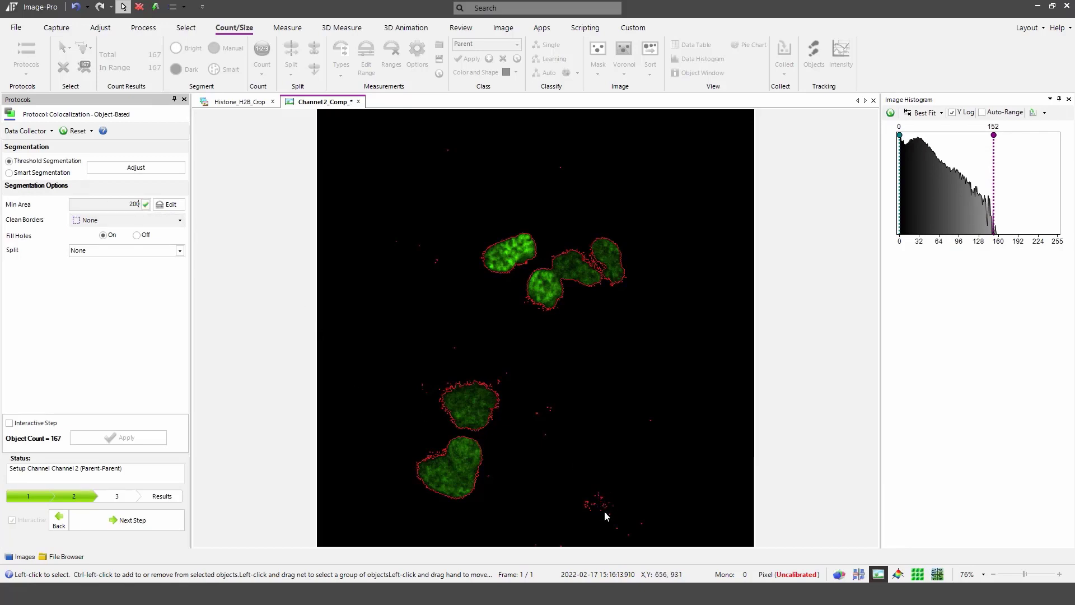
pyautogui.click(146, 205)
pyautogui.click(149, 438)
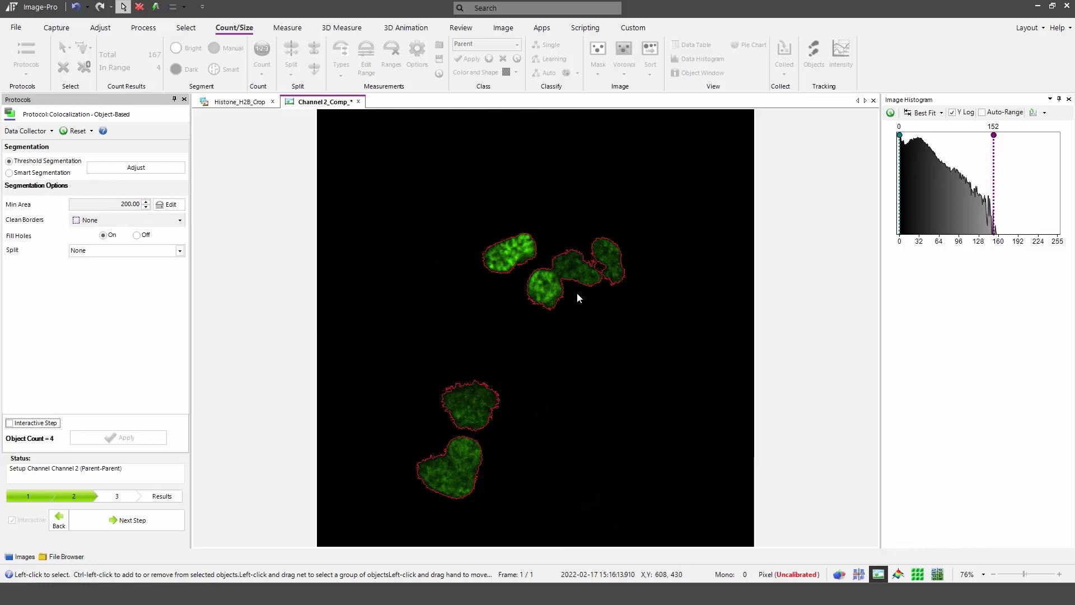
# Select the merged cluster of nuclei to check its outline and enable the interactive step for the parent segmentation.
pyautogui.click(563, 297)
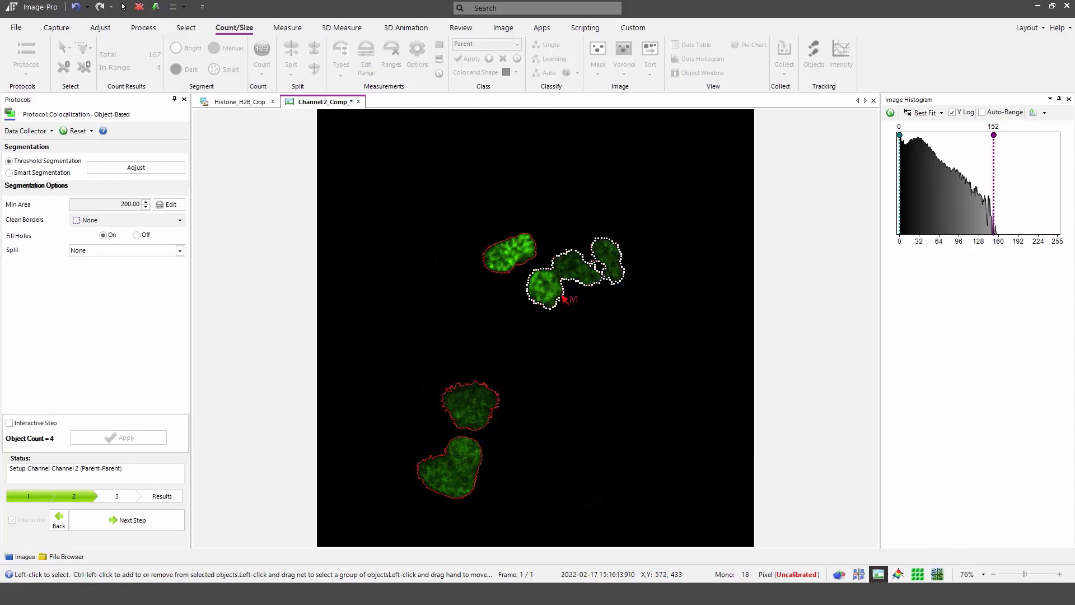
pyautogui.click(620, 342)
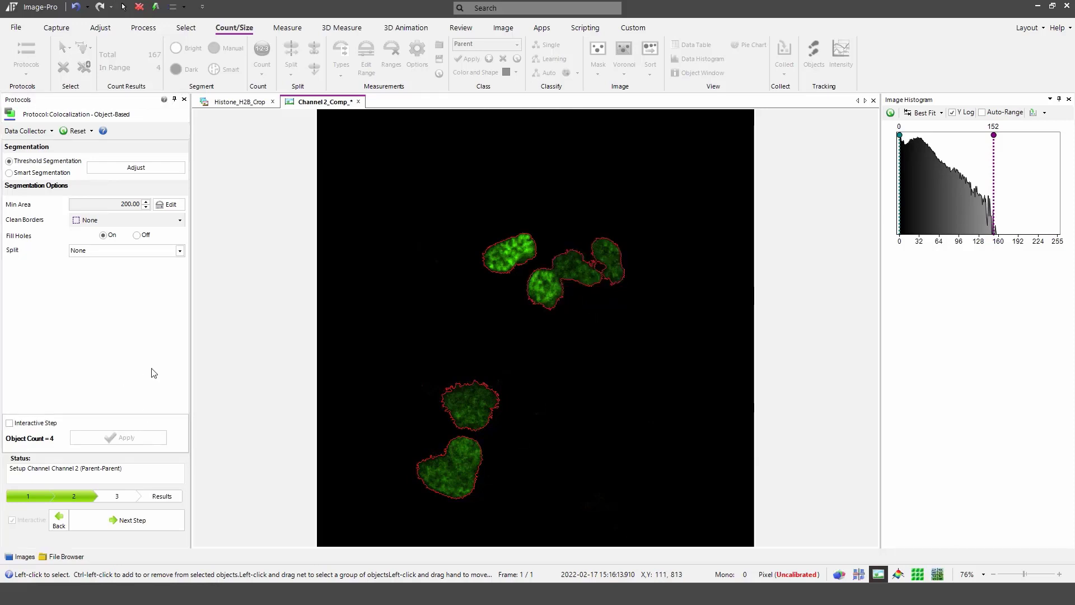
pyautogui.click(9, 424)
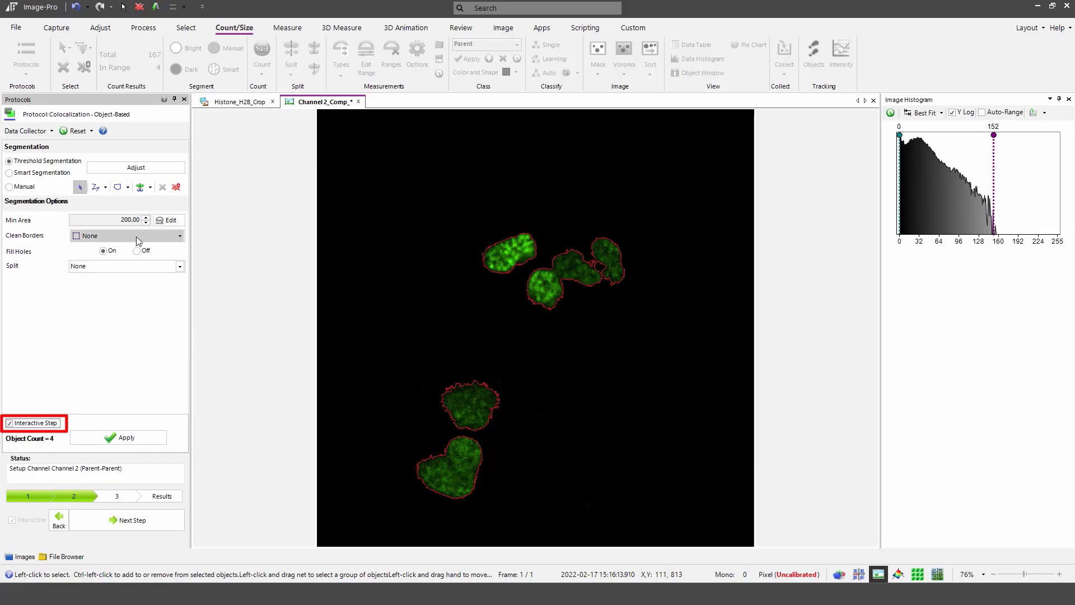
# Split the merged cluster into three nuclei by drawing two split lines between them and applying the manual split.
pyautogui.click(140, 187)
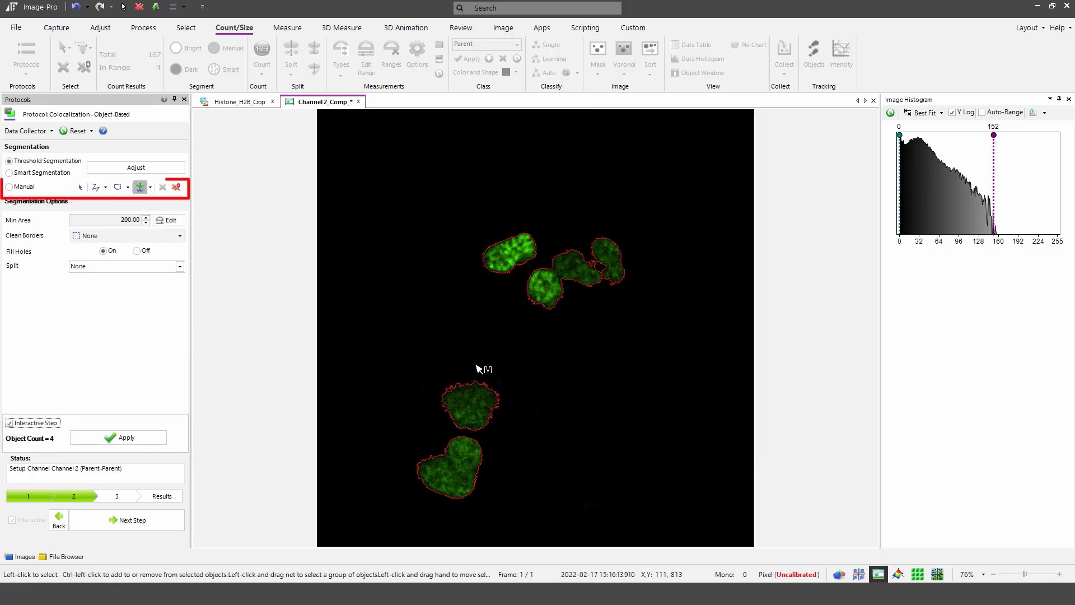
pyautogui.click(586, 323)
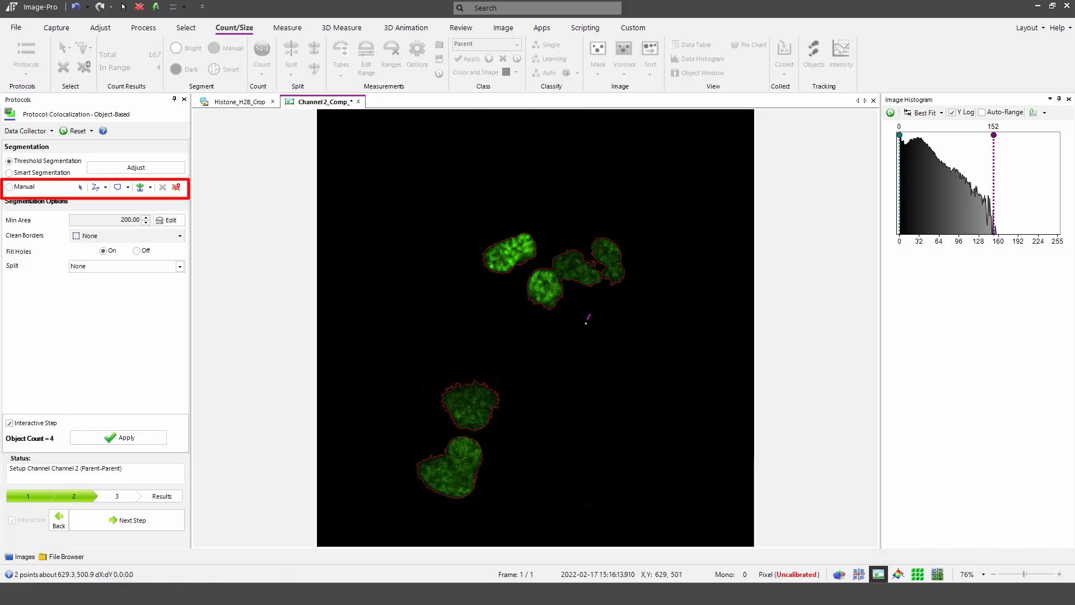
pyautogui.click(568, 285)
pyautogui.click(549, 264)
pyautogui.click(547, 245)
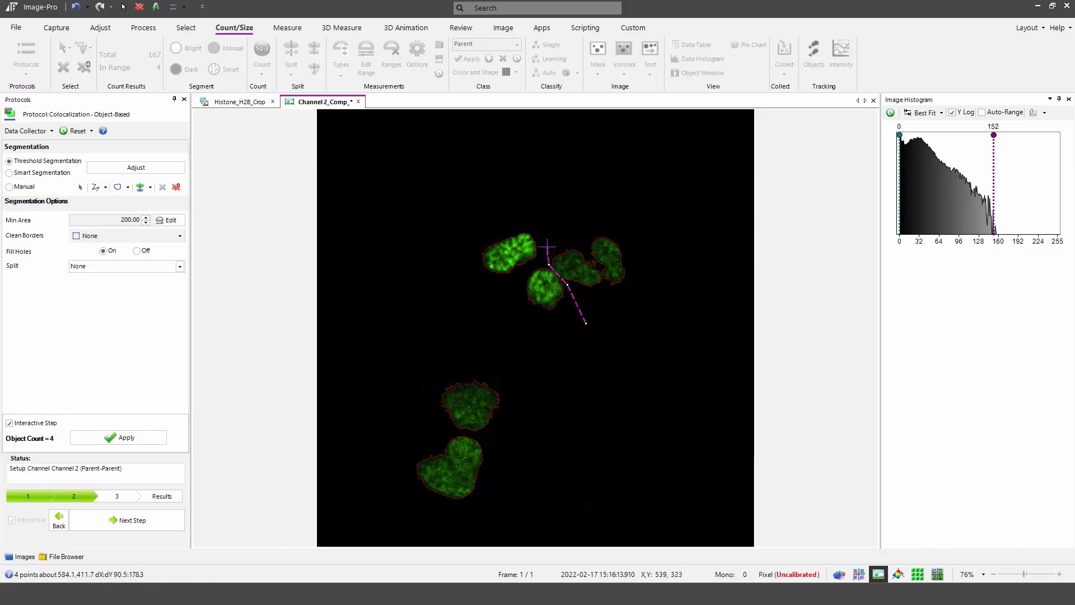
pyautogui.click(613, 310)
pyautogui.click(603, 275)
pyautogui.doubleClick(564, 210)
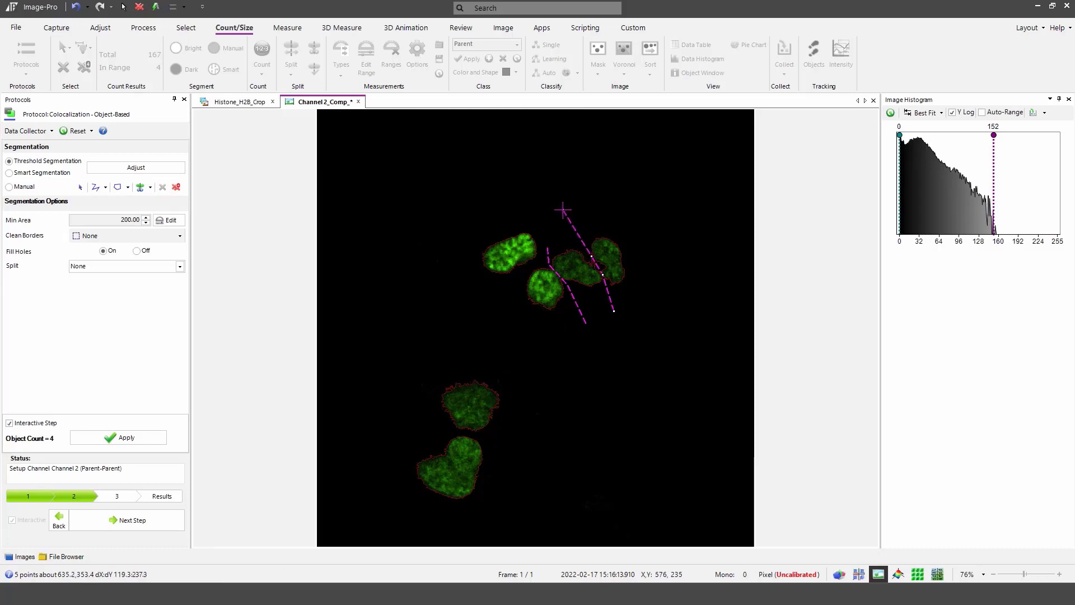
pyautogui.click(150, 187)
pyautogui.click(162, 202)
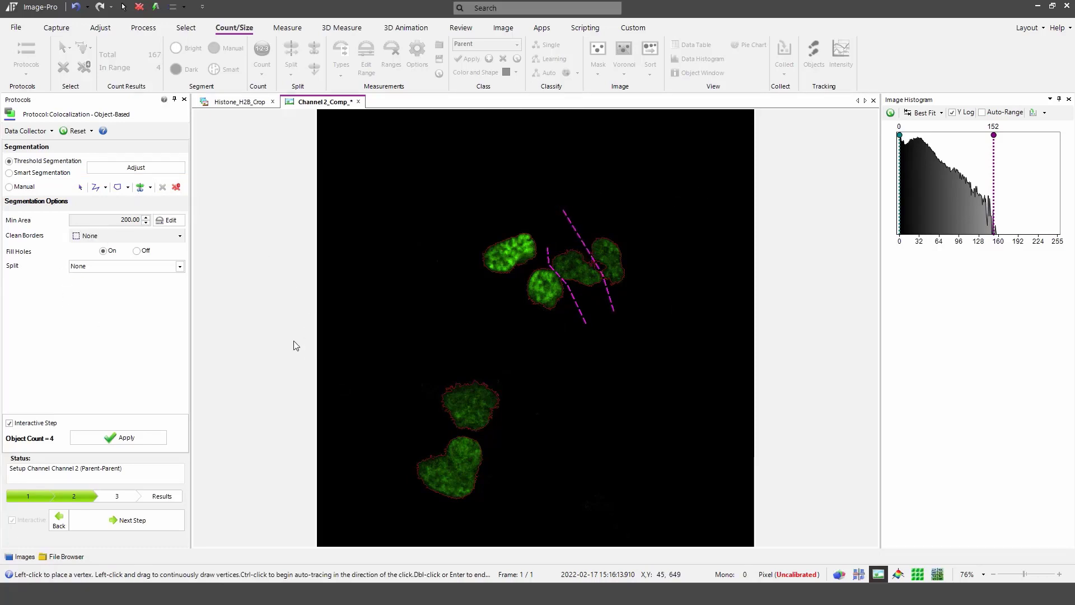
# Select each of the three nuclei in the former cluster to check that they are separate objects.
pyautogui.click(80, 187)
pyautogui.click(543, 290)
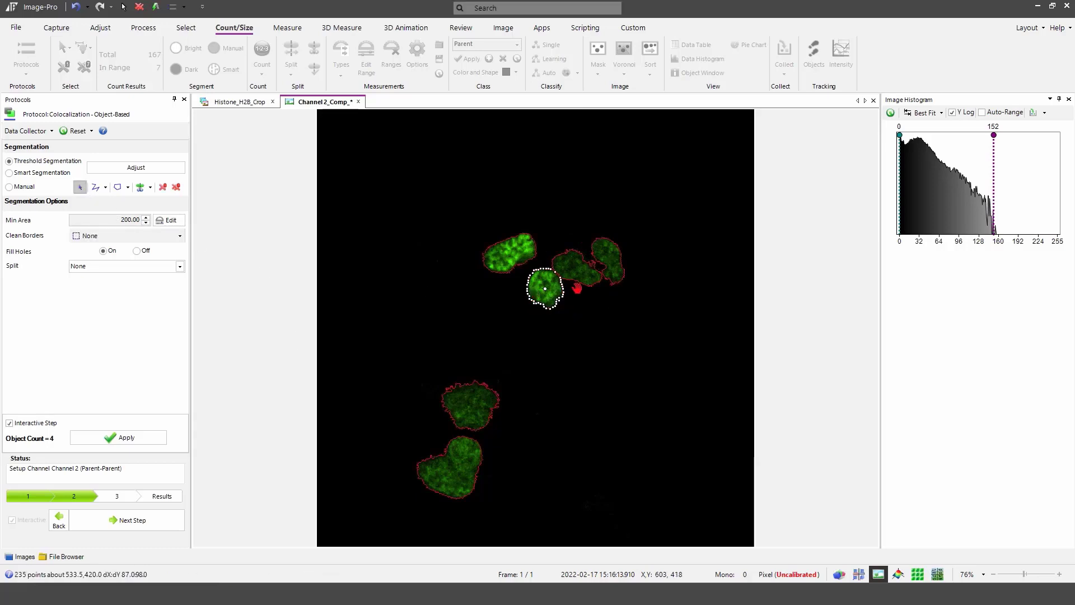
pyautogui.click(575, 280)
pyautogui.click(616, 280)
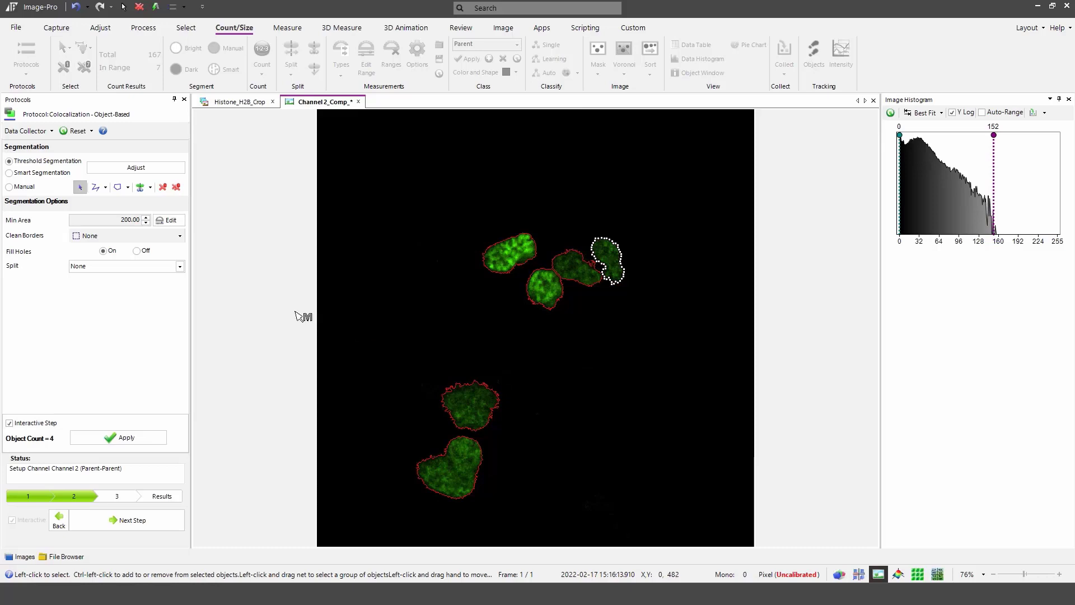
# Advance to the colocalization setup and define the background with a freehand polygon around the dark area in the upper part of the image.
pyautogui.click(135, 514)
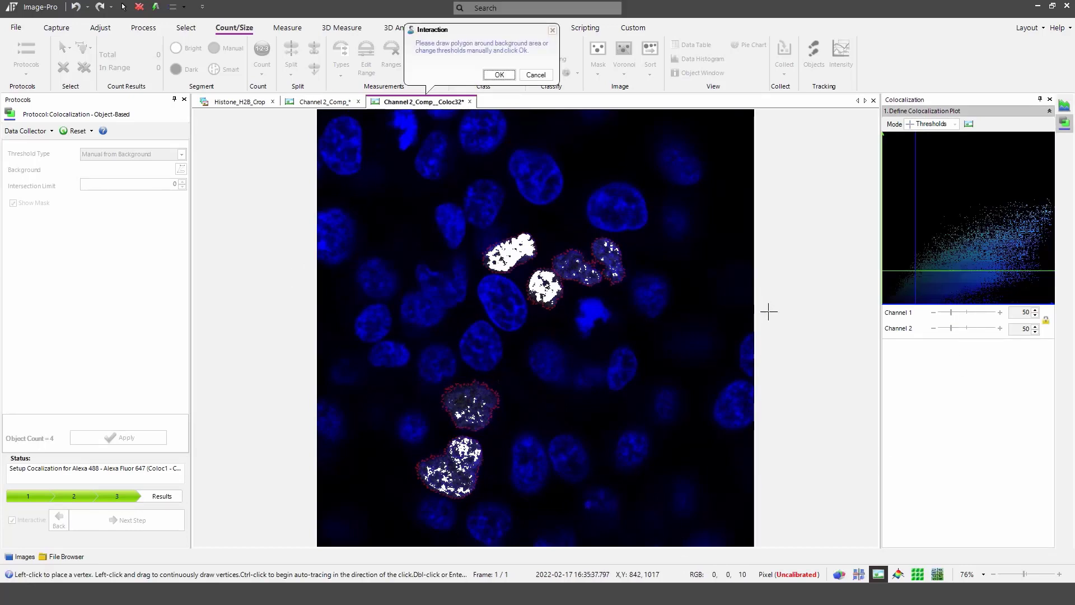
pyautogui.moveTo(623, 166)
pyautogui.mouseDown()
pyautogui.moveTo(636, 136)
pyautogui.moveTo(712, 112)
pyautogui.moveTo(654, 113)
pyautogui.moveTo(628, 132)
pyautogui.moveTo(583, 138)
pyautogui.moveTo(534, 110)
pyautogui.moveTo(581, 175)
pyautogui.moveTo(620, 175)
pyautogui.mouseUp()
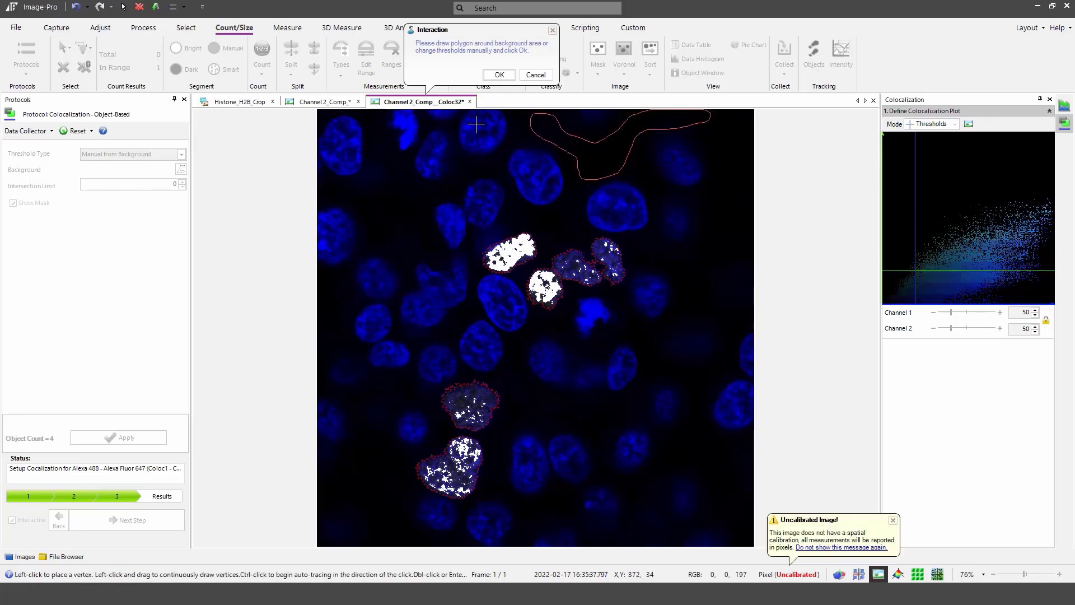
pyautogui.click(497, 75)
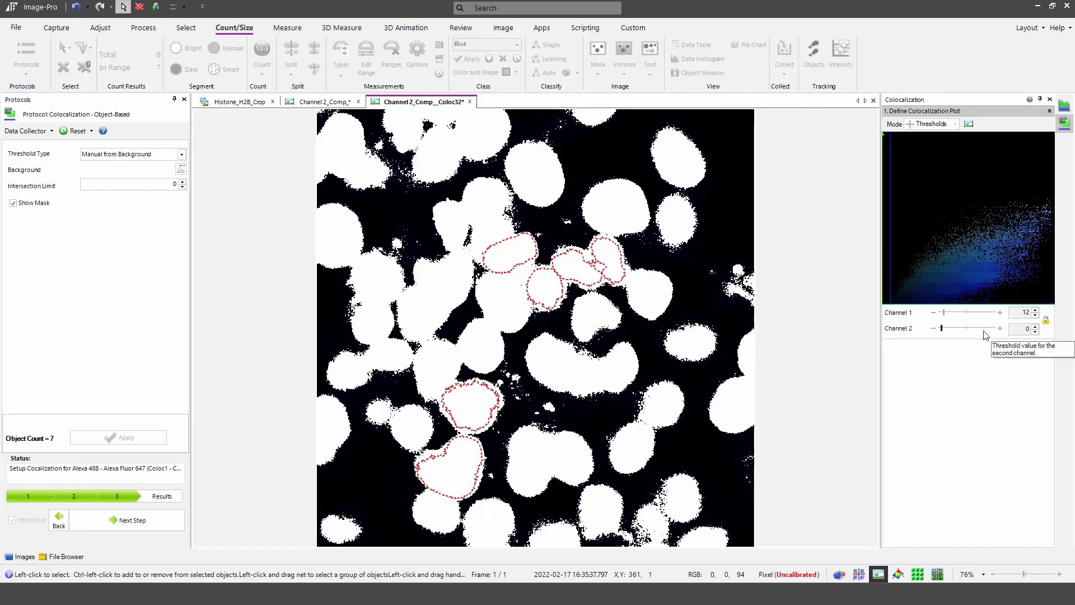
# Set the Channel 2 colocalization threshold to 1 and generate the object-based results.
pyautogui.click(1036, 326)
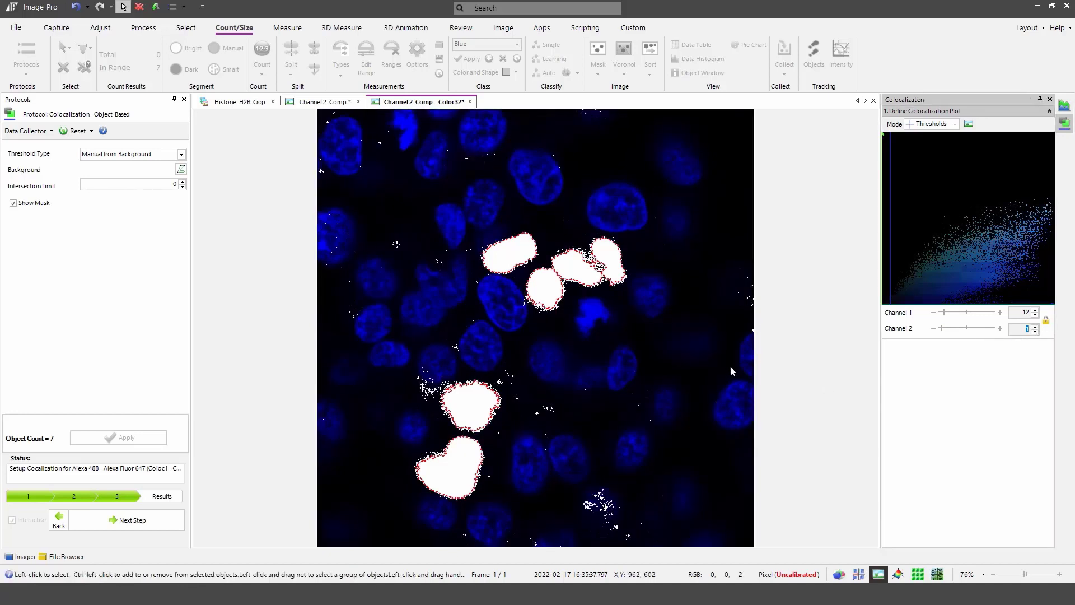
pyautogui.click(156, 530)
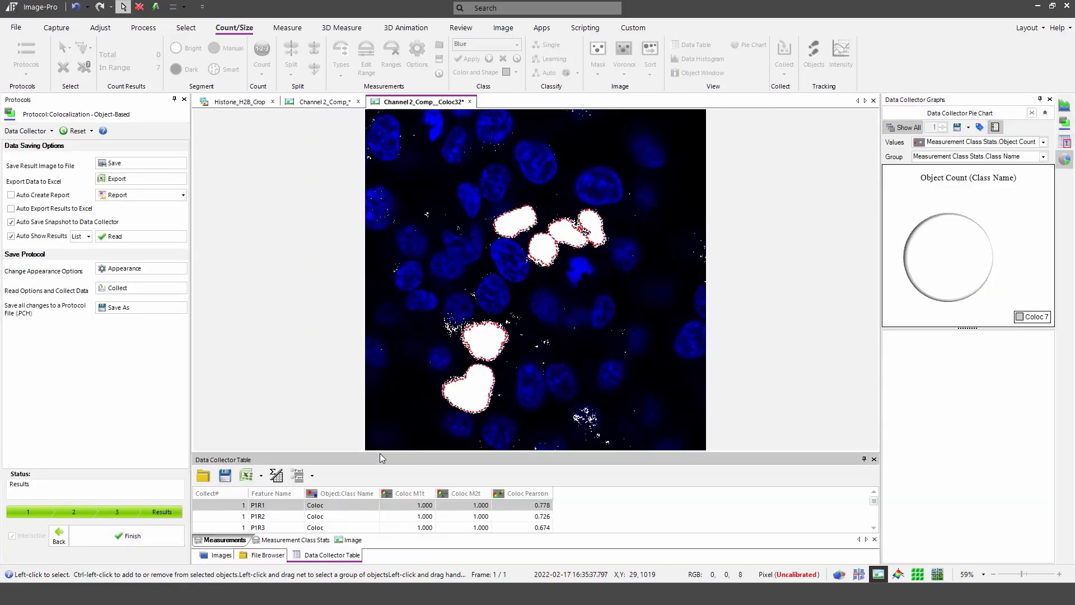
# Enlarge the Data Collector table and examine the Pearson coefficients of the individual nuclei.
pyautogui.moveTo(380, 453); pyautogui.dragTo(396, 322)
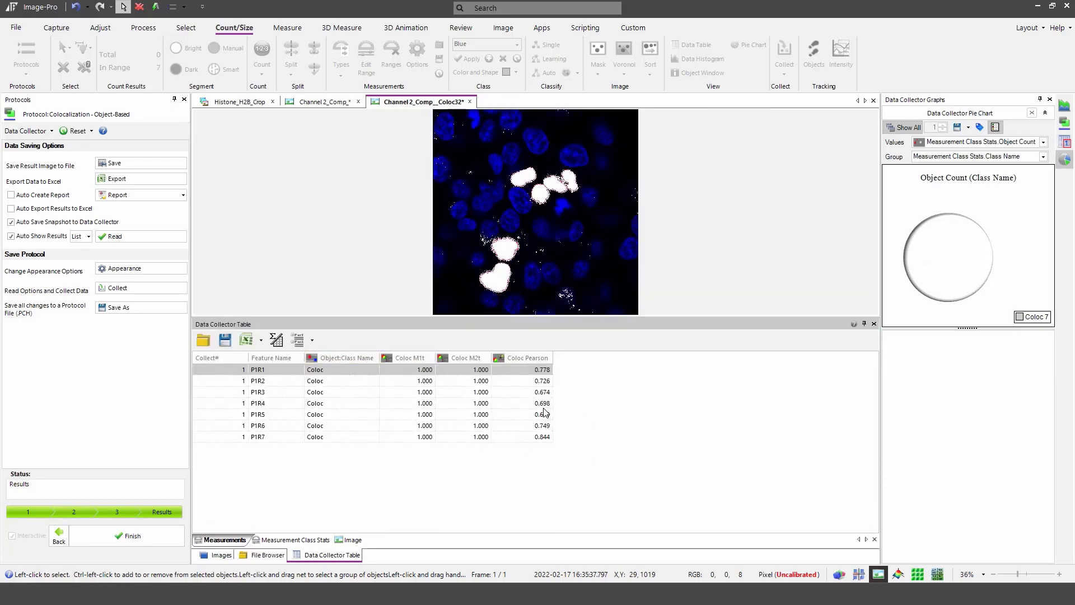
pyautogui.click(517, 392)
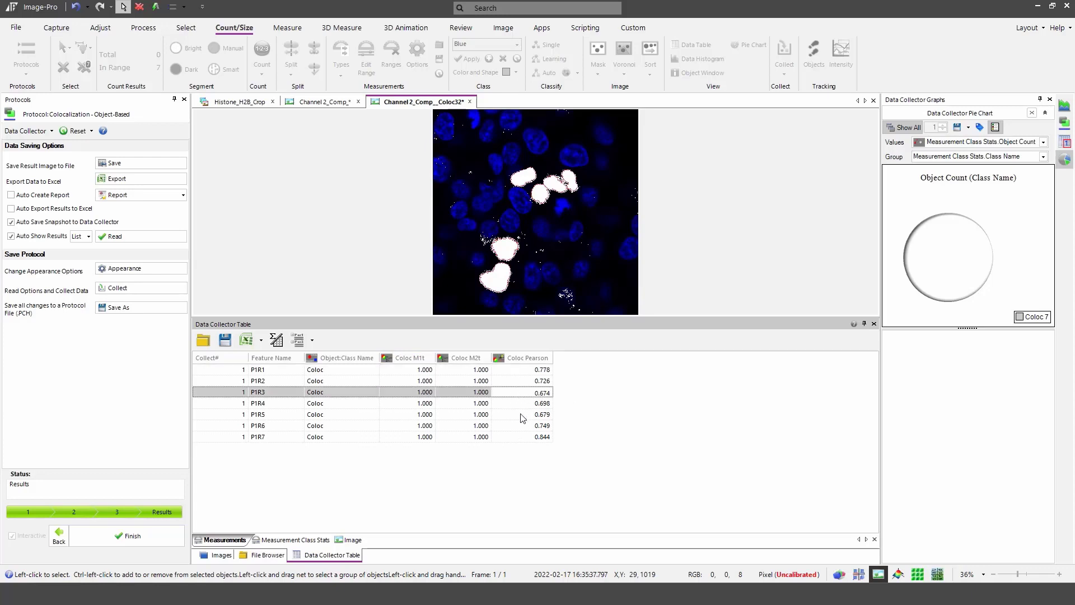
pyautogui.click(528, 437)
# Show the per-image results and undock and widen the Data Collector table to read the full interpretation.
pyautogui.click(357, 541)
pyautogui.moveTo(509, 318); pyautogui.dragTo(432, 486)
pyautogui.moveTo(468, 282); pyautogui.dragTo(408, 293)
pyautogui.moveTo(747, 386); pyautogui.dragTo(1044, 380)
pyautogui.moveTo(539, 325); pyautogui.dragTo(1033, 330)
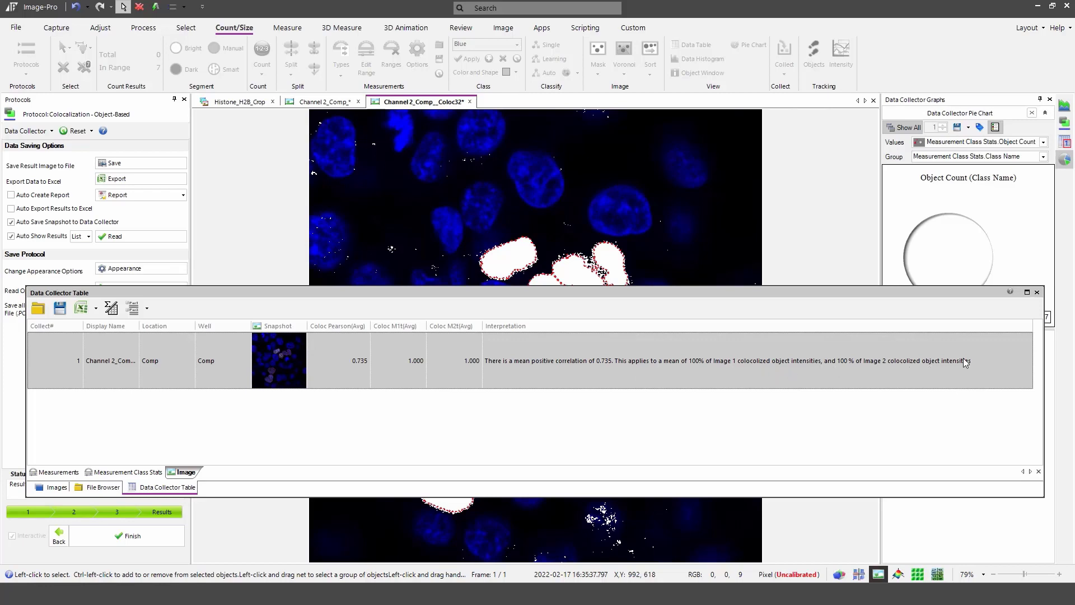
pyautogui.moveTo(620, 293); pyautogui.dragTo(551, 320)
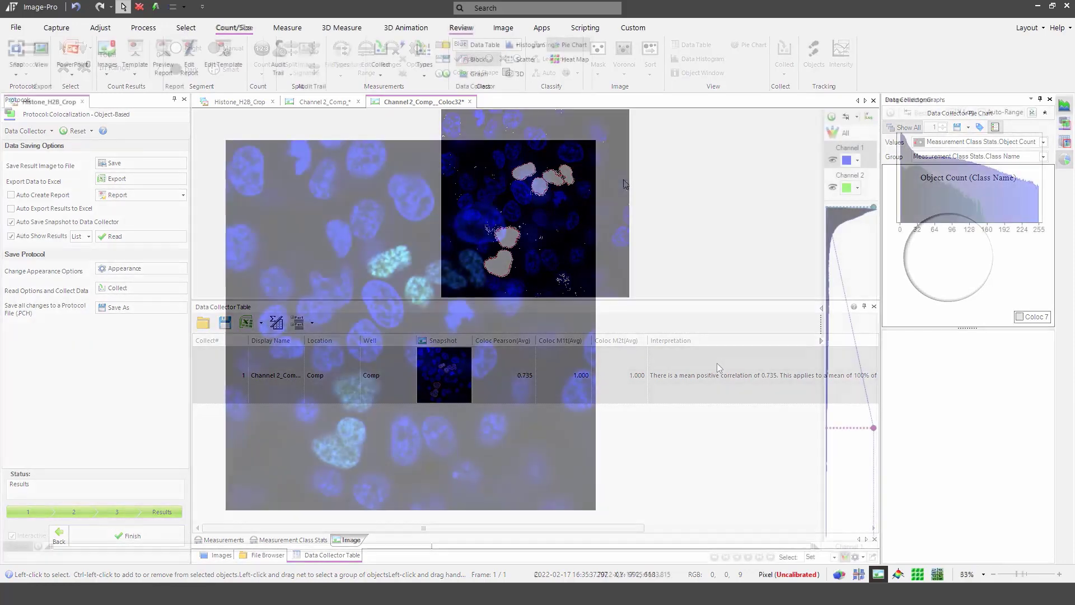
# Open the recent image 15' HGF LAMP488 4.lsm.
pyautogui.click(13, 28)
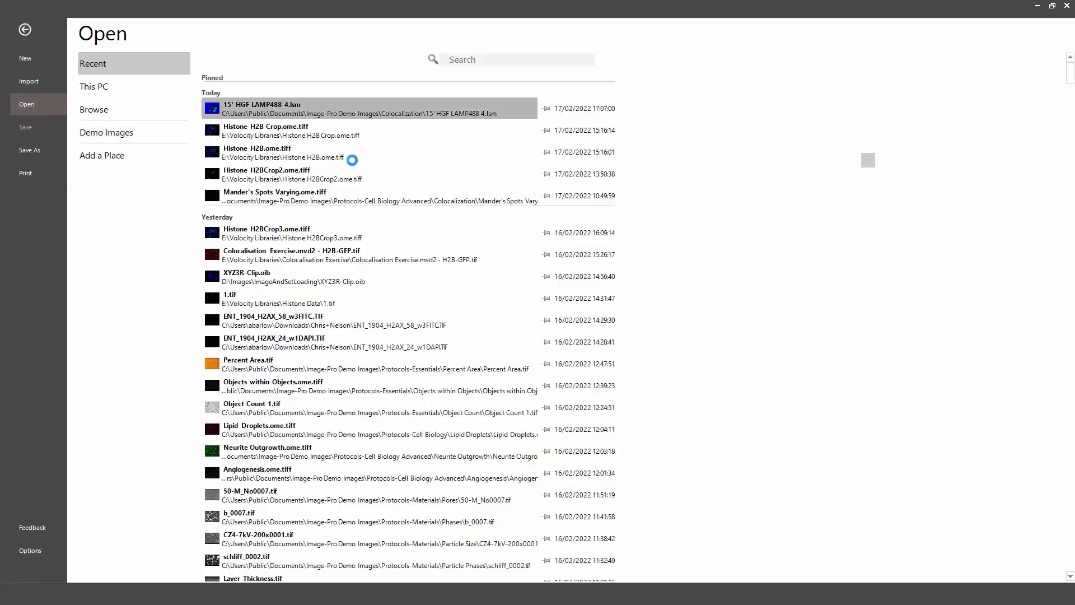
pyautogui.click(359, 109)
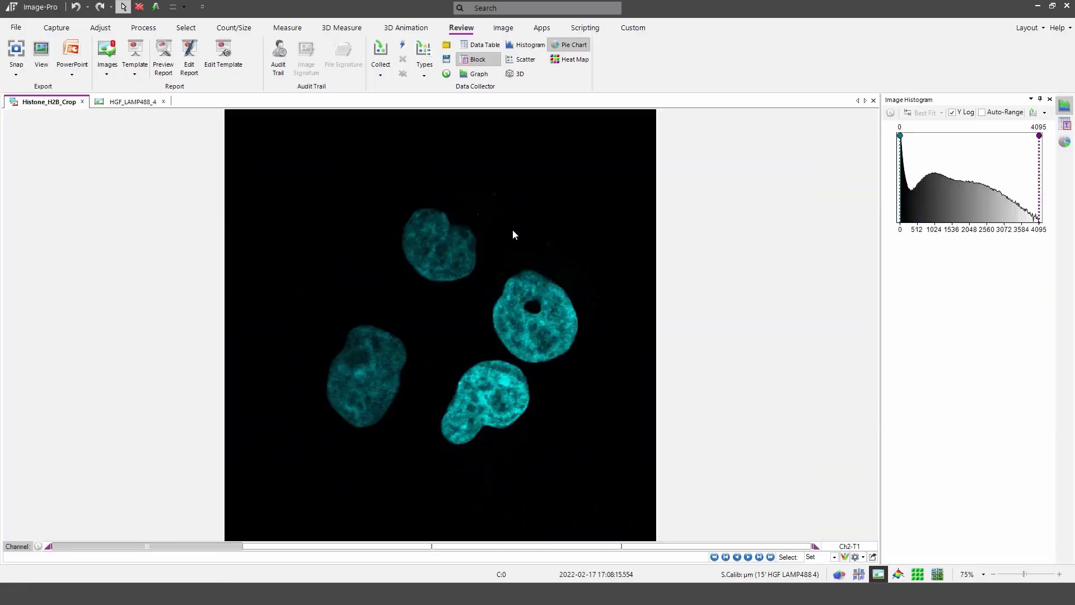
# Step through the channels of the HGF_LAMP488_4 image and compare ChS1-T3 with ChS2-T4.
pyautogui.click(474, 548)
pyautogui.click(493, 549)
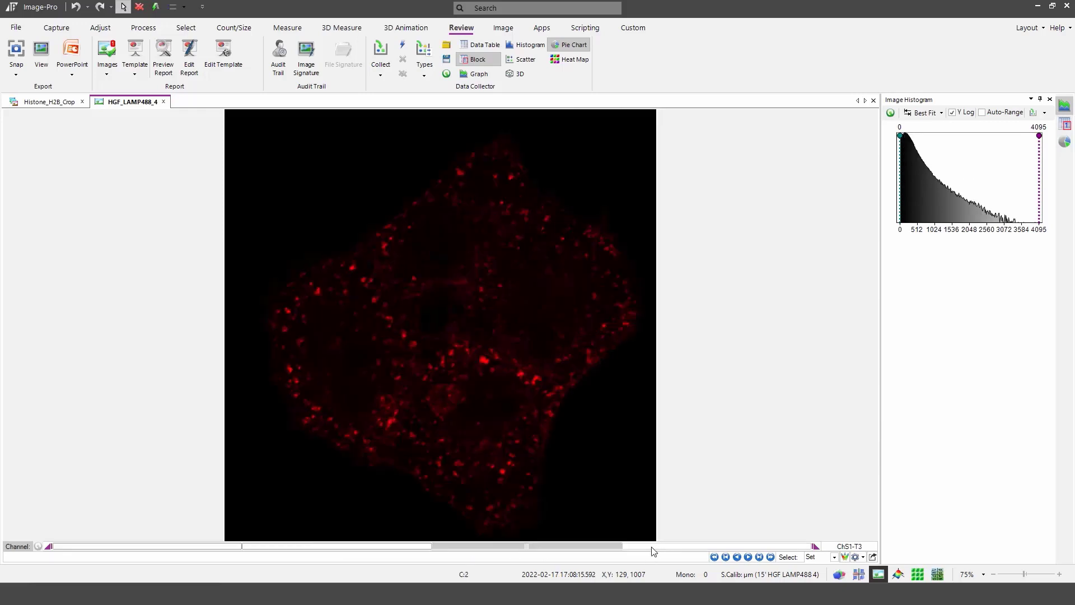
pyautogui.click(610, 549)
pyautogui.click(610, 551)
pyautogui.click(653, 551)
pyautogui.click(591, 549)
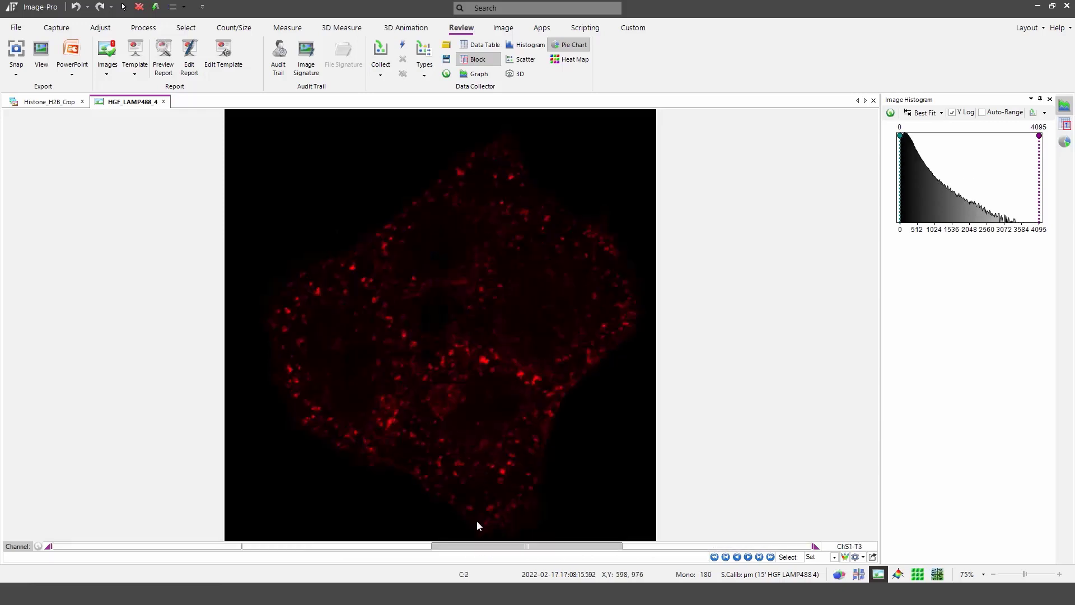
pyautogui.click(651, 549)
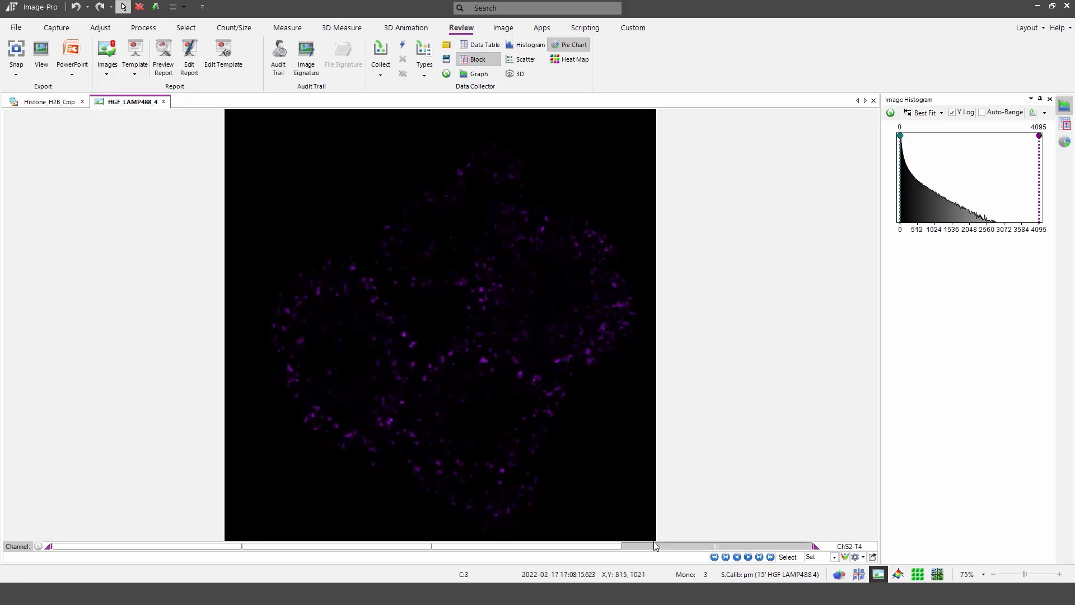
pyautogui.click(583, 548)
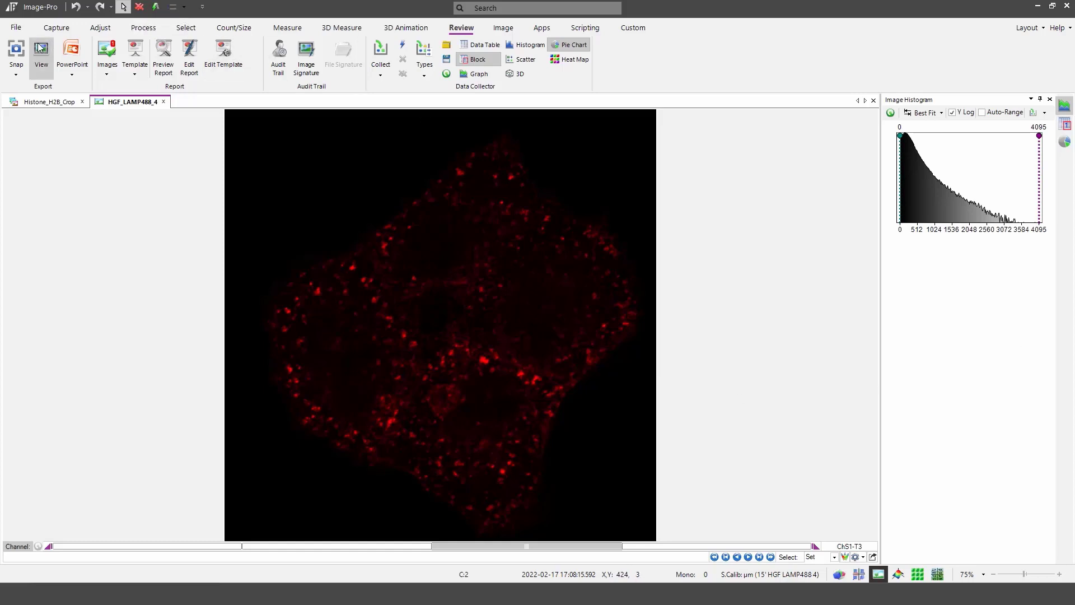
# Load the image-based Colocalization protocol for HGF_LAMP488_4 and sync its channels to the active image.
pyautogui.click(234, 28)
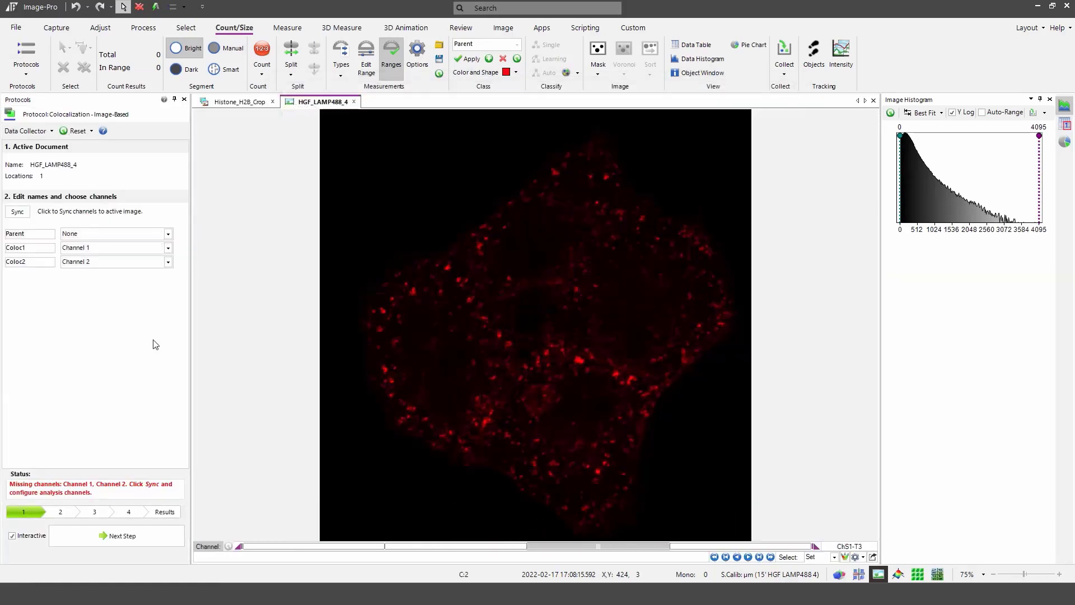
pyautogui.click(18, 212)
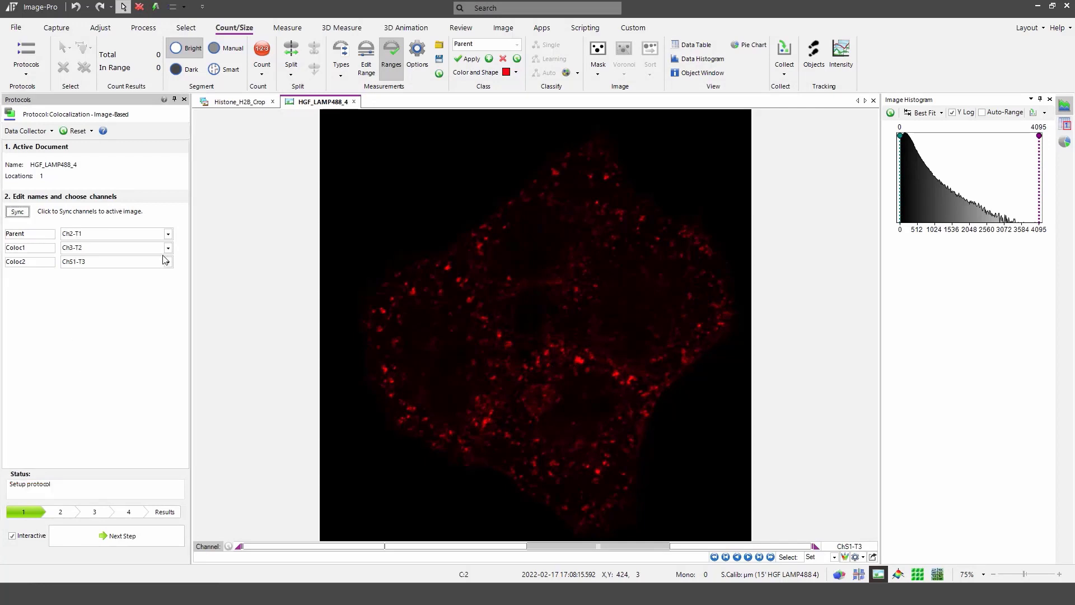
# Set Parent to None, Coloc1 to ChS1-T3 and Coloc2 to ChS2-T4 in the image-based protocol.
pyautogui.click(168, 234)
pyautogui.click(139, 274)
pyautogui.click(157, 235)
pyautogui.click(140, 282)
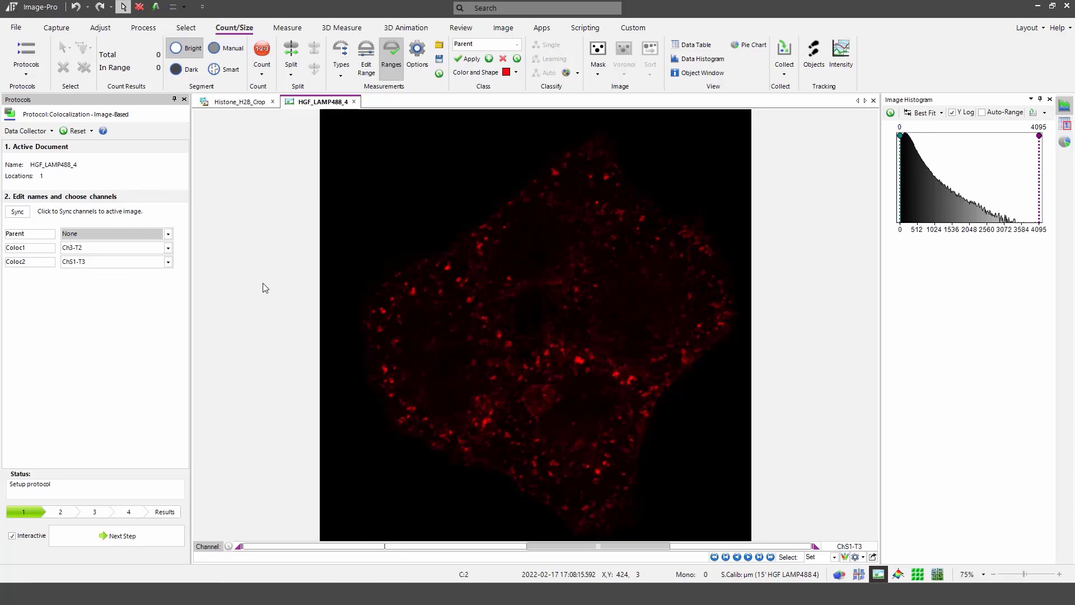
pyautogui.click(168, 248)
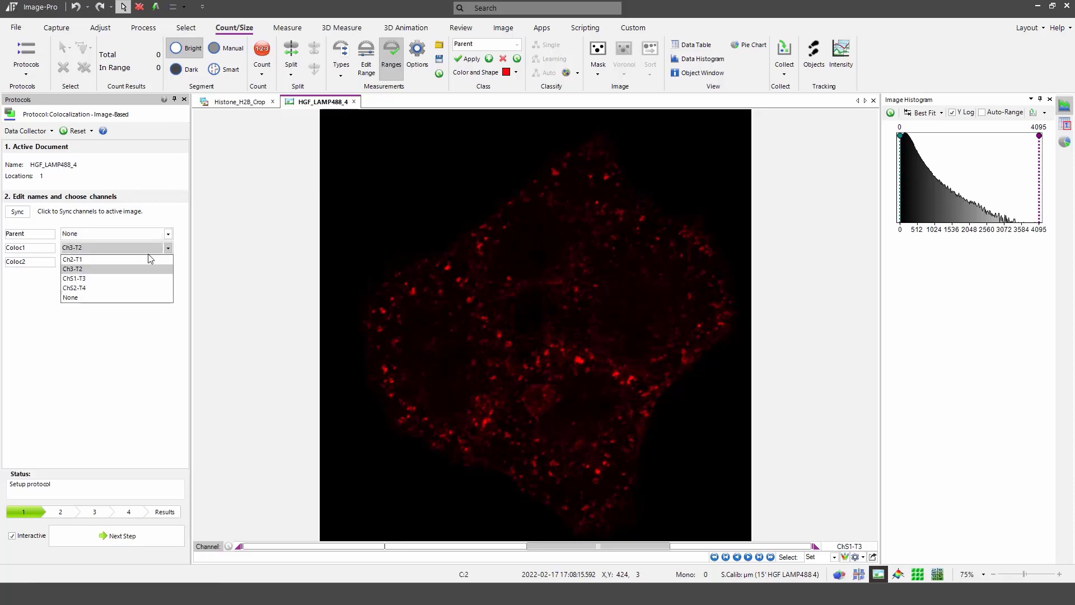
pyautogui.click(136, 278)
pyautogui.click(167, 262)
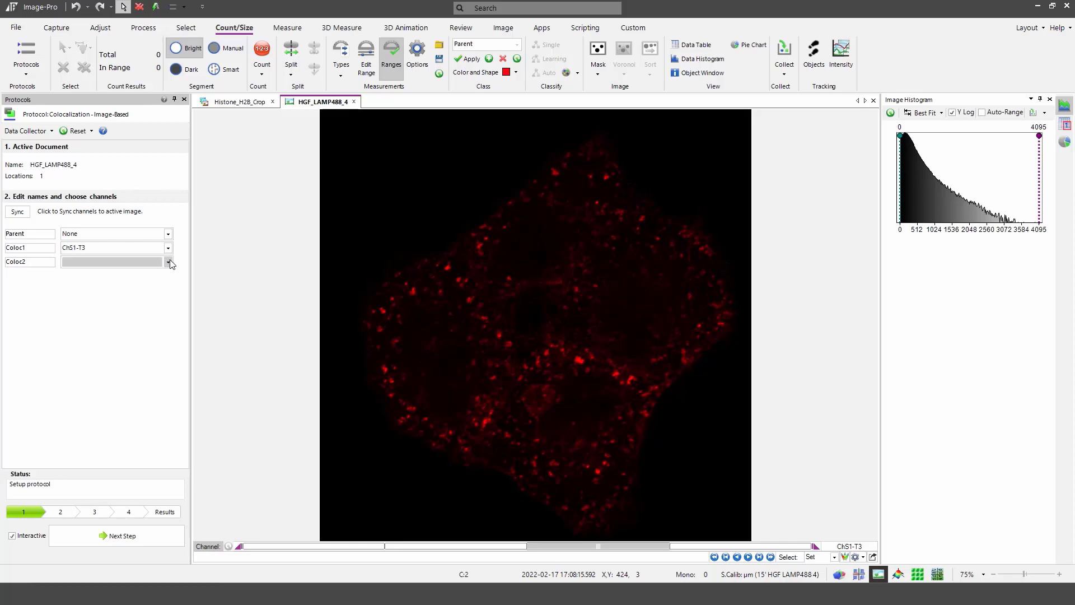
pyautogui.click(146, 299)
# Start the image-based analysis and define the background with a freehand polygon around the dark area at the image's upper left.
pyautogui.click(122, 543)
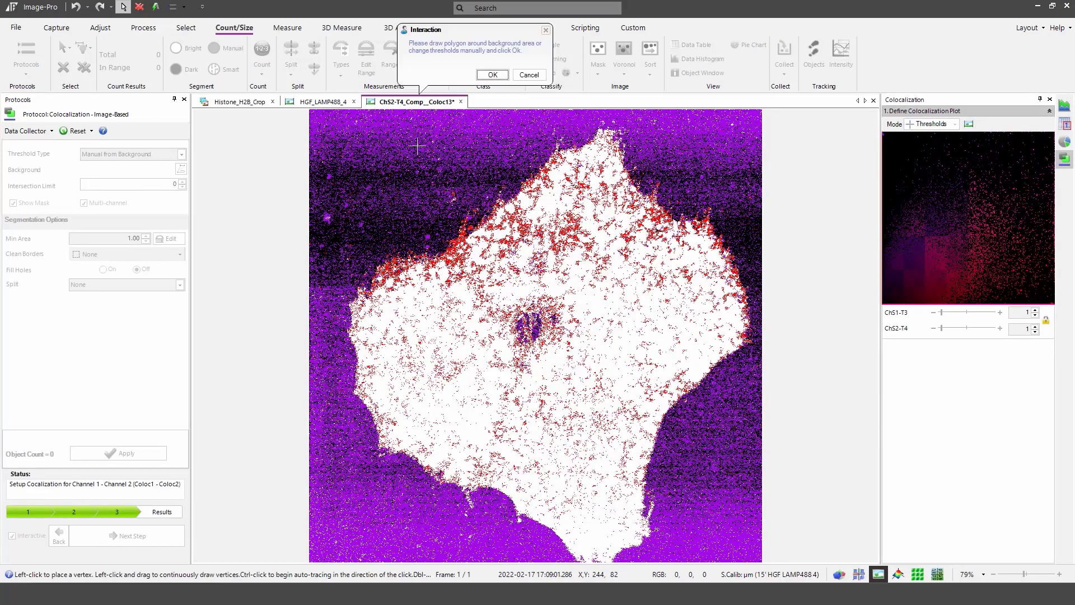
pyautogui.moveTo(347, 257)
pyautogui.mouseDown()
pyautogui.moveTo(448, 190)
pyautogui.moveTo(482, 132)
pyautogui.moveTo(364, 121)
pyautogui.moveTo(334, 163)
pyautogui.moveTo(346, 257)
pyautogui.moveTo(369, 223)
pyautogui.mouseUp()
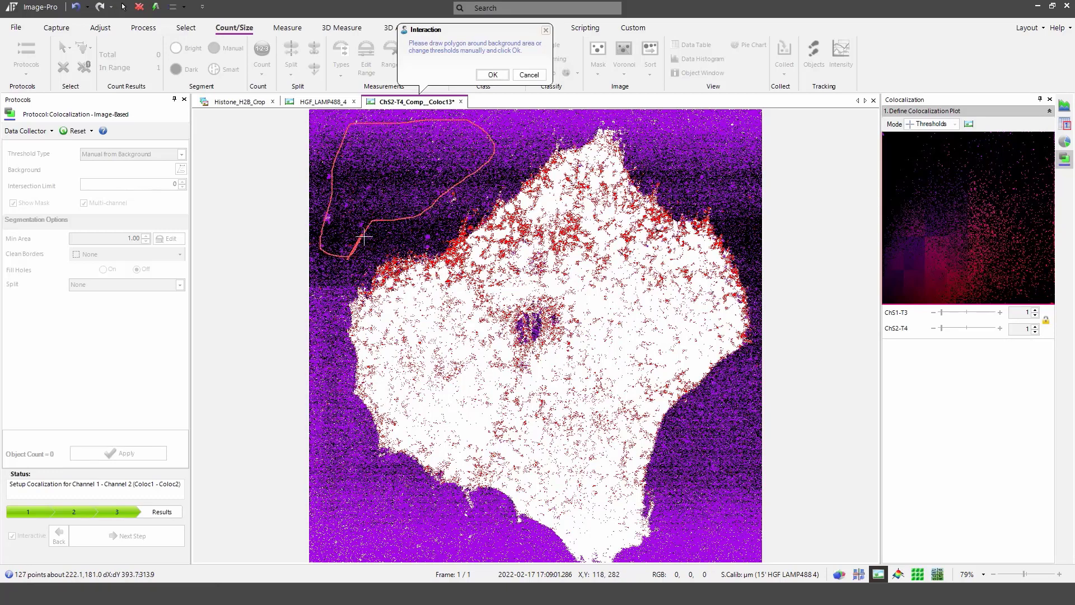
pyautogui.click(492, 74)
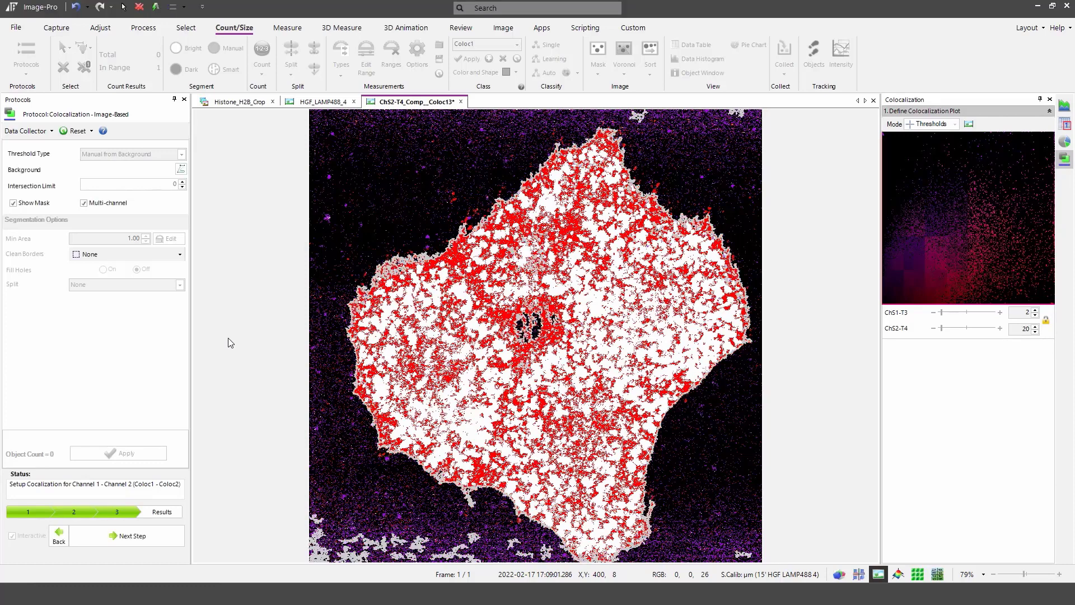
# Generate the image-based colocalization results and undock the Data Collector table to read the interpretation.
pyautogui.click(132, 535)
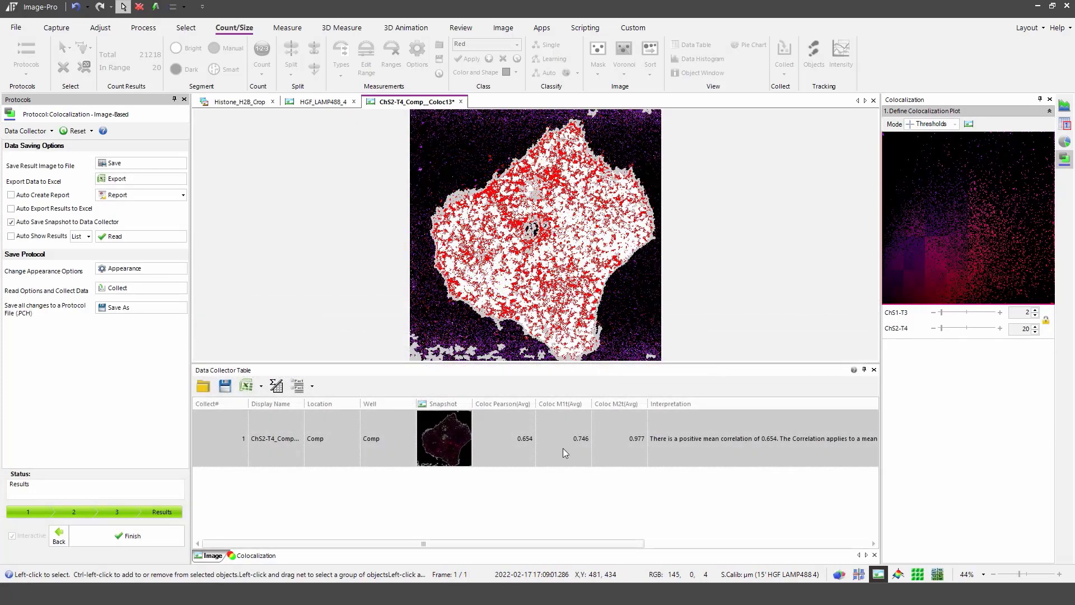
pyautogui.moveTo(599, 371); pyautogui.dragTo(529, 323)
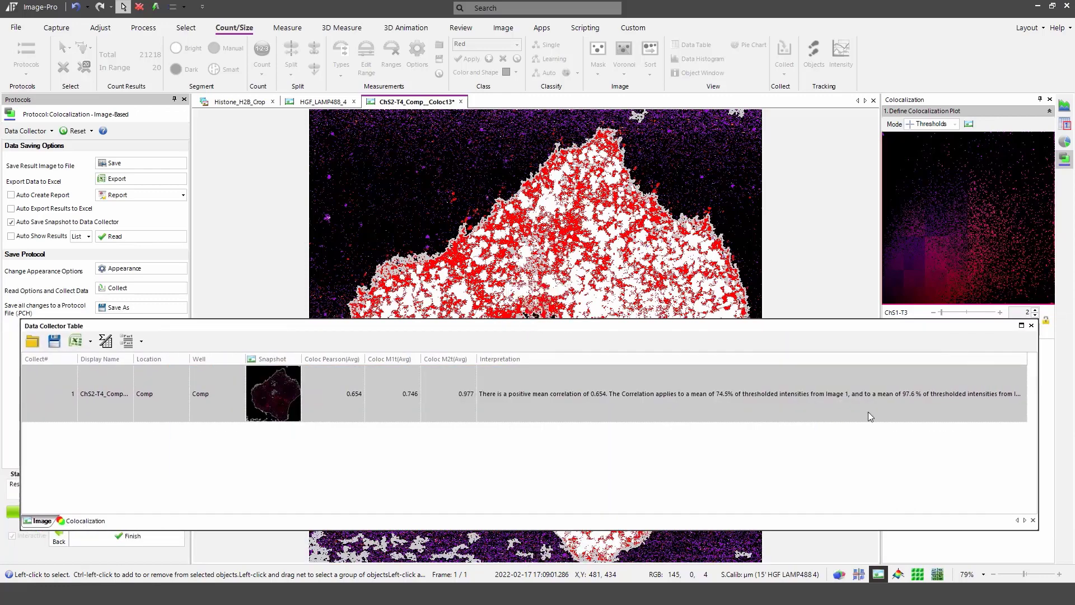